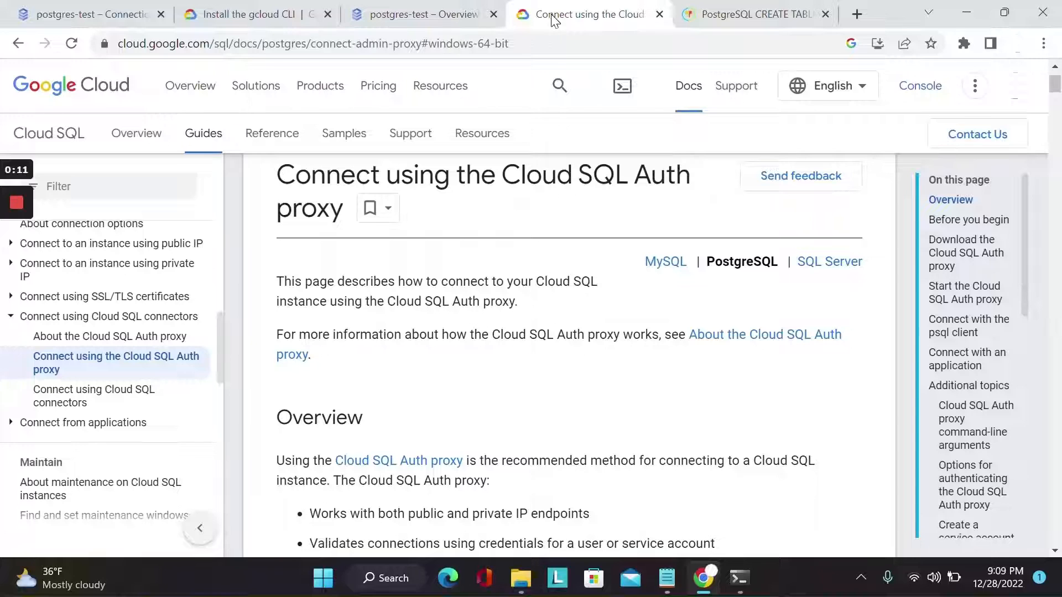
Review the gcloud CLI installation instructions for macOS and Windows in the Google Cloud documentation
left_click(287, 18)
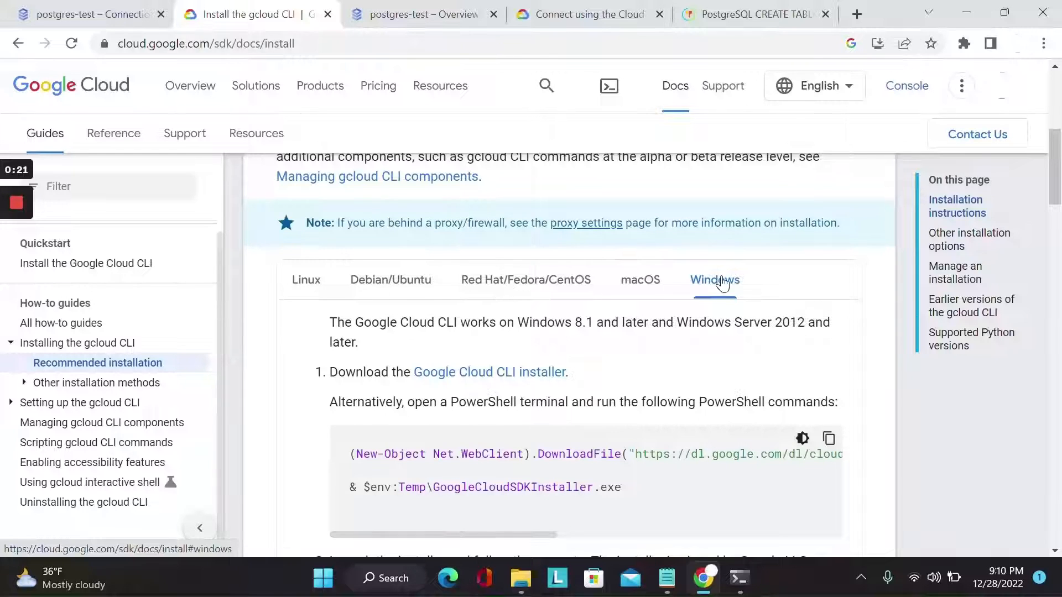
left_click(641, 285)
scroll(656, 382, "down", 8)
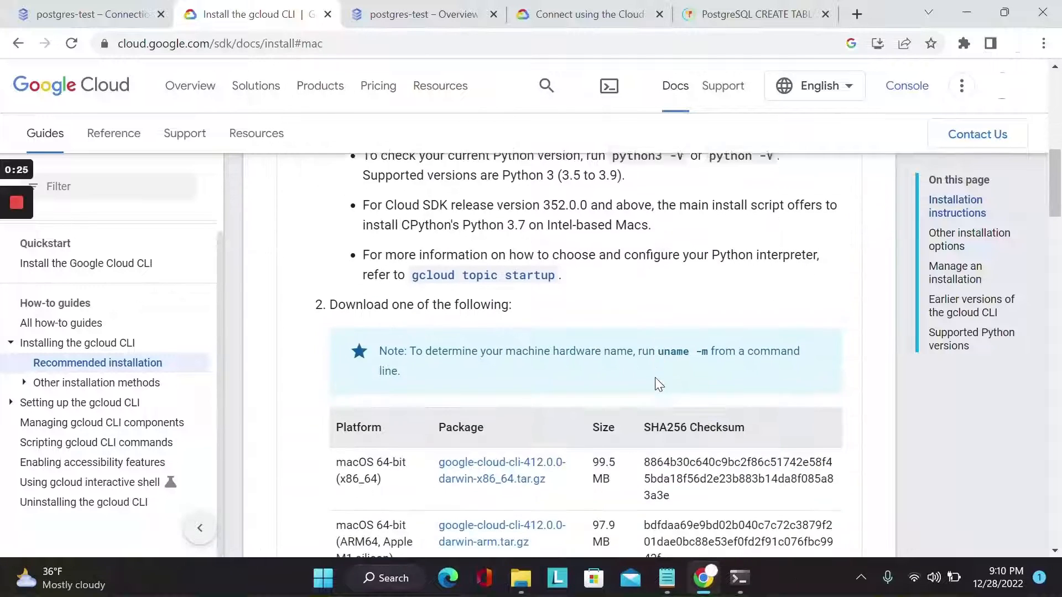
scroll(656, 382, "down", 6)
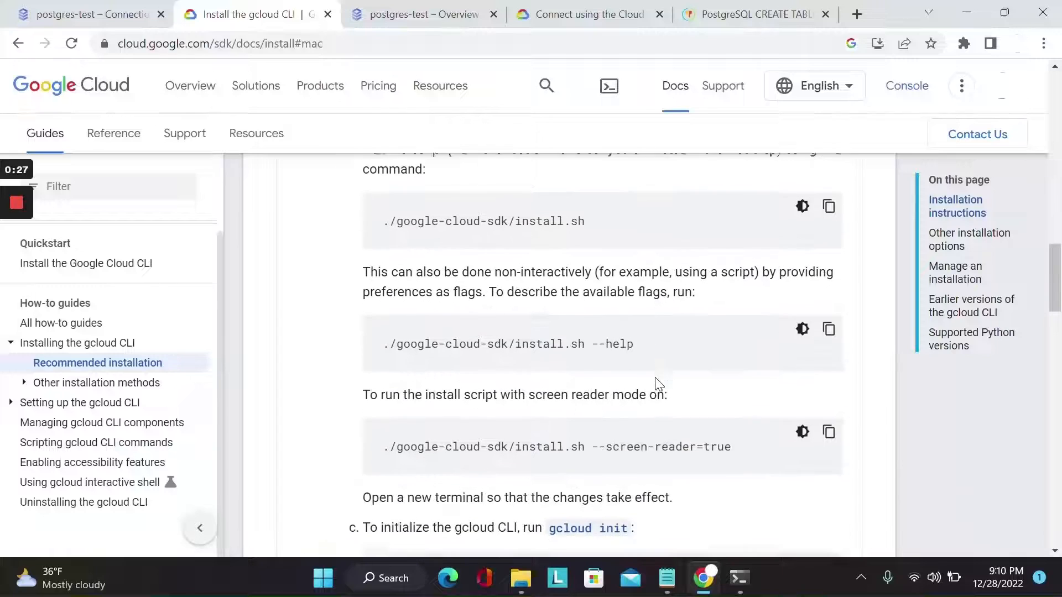
scroll(640, 309, "up", 16)
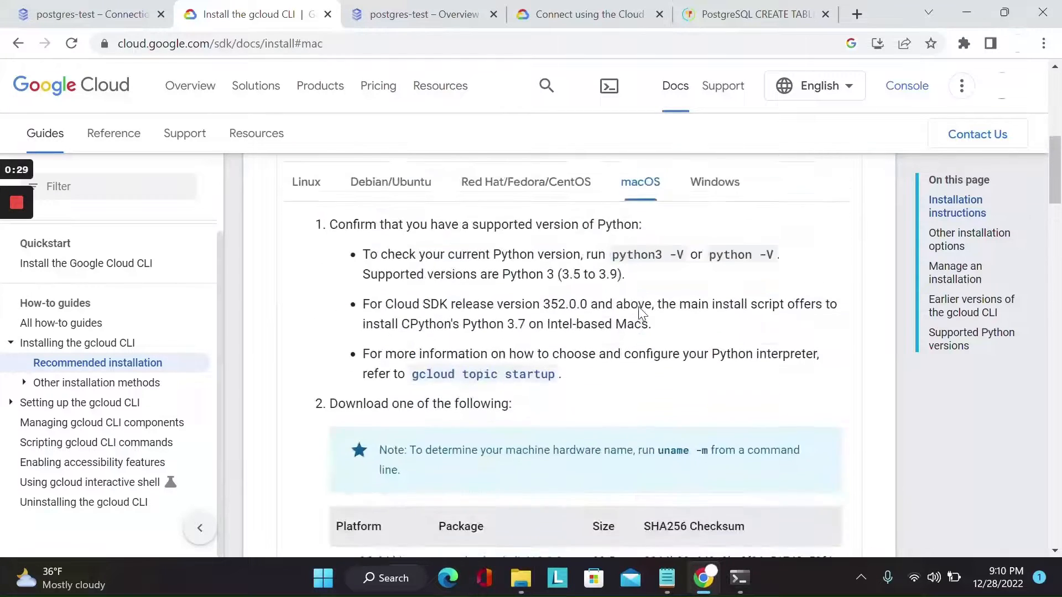
left_click(714, 417)
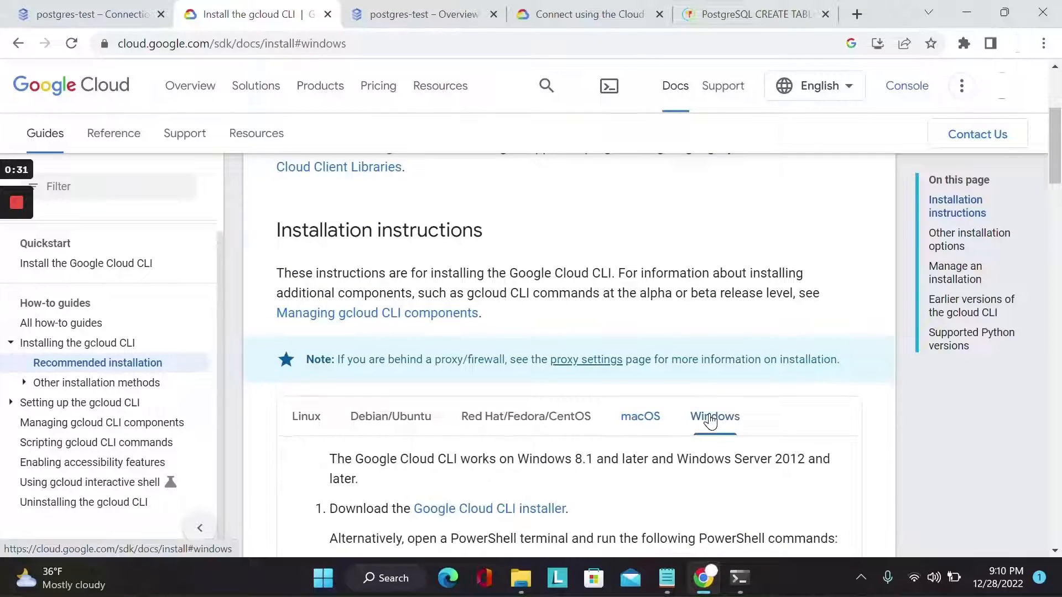
scroll(711, 422, "down", 2)
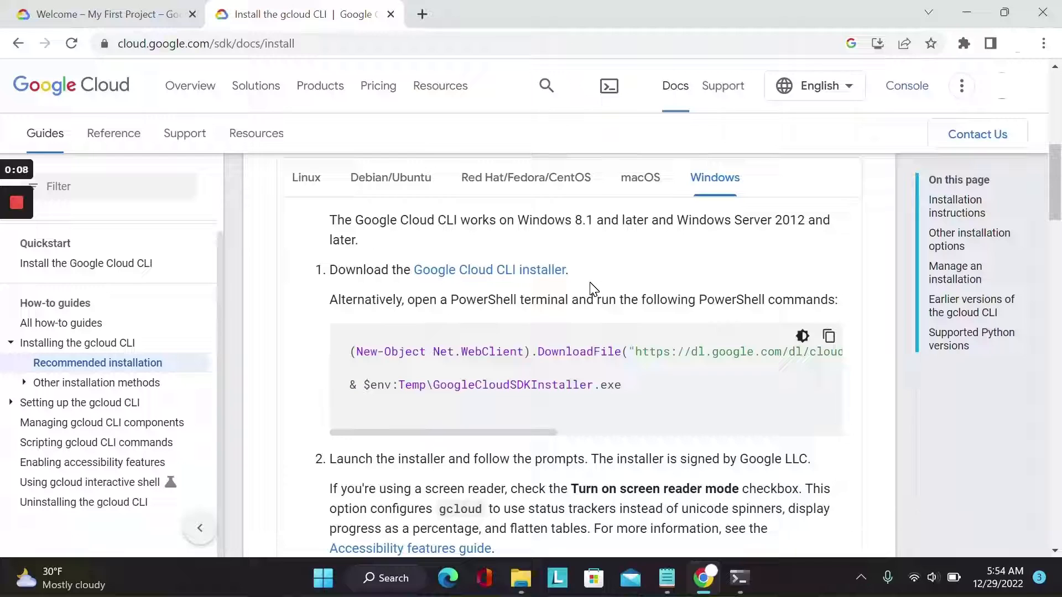
Switch to Windows PowerShell and authenticate the Google Cloud CLI with "gcloud auth login"
left_click(740, 582)
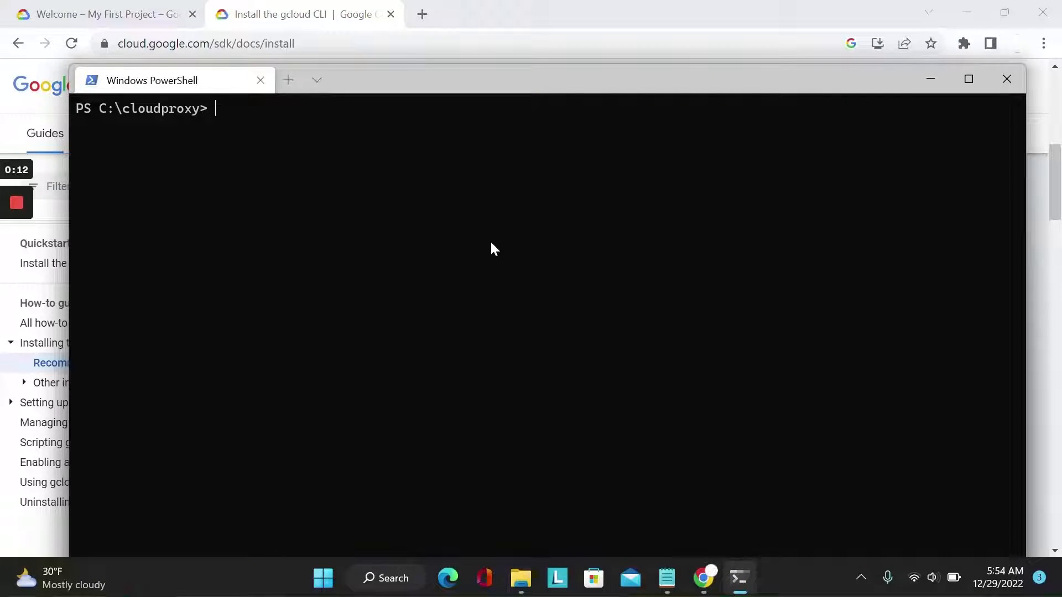
type("gcloud auth login")
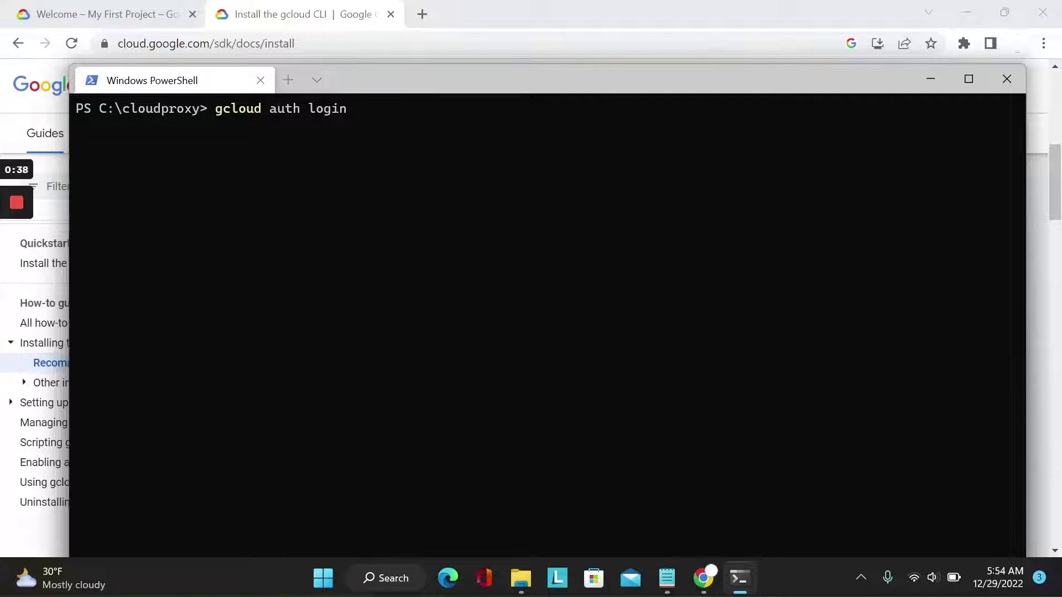
key("Return")
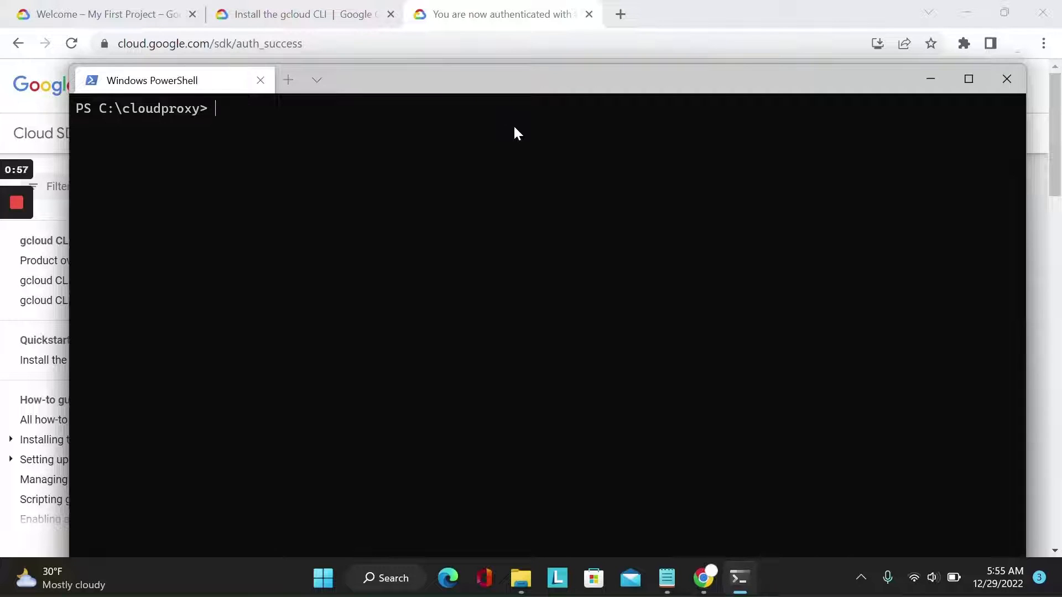
mouse_move(5, 228)
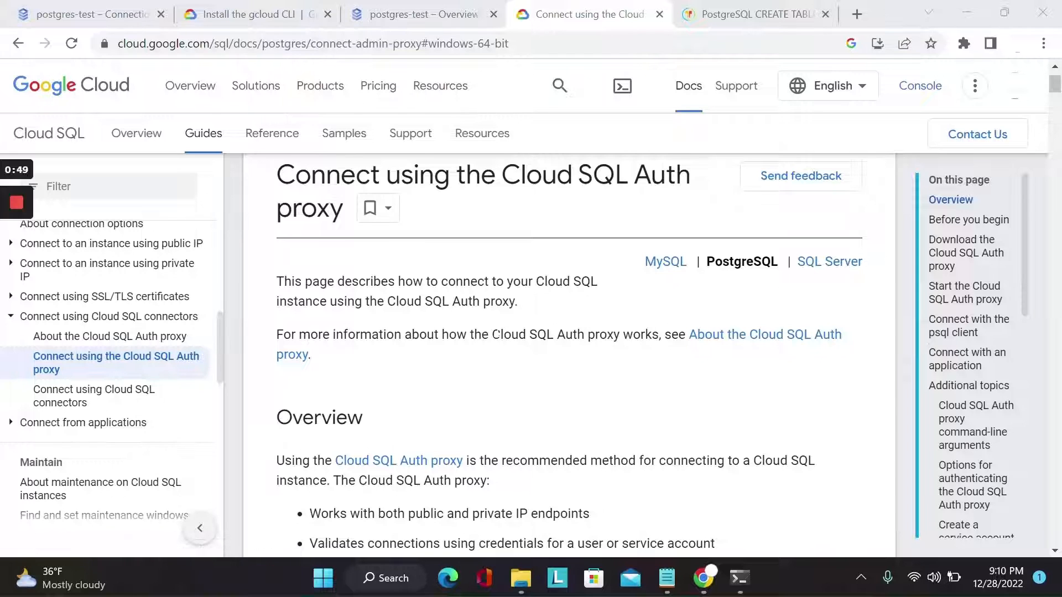
Read the Cloud SQL Auth proxy guide for PostgreSQL through the Windows 64-bit download instructions
scroll(569, 359, "down", 8)
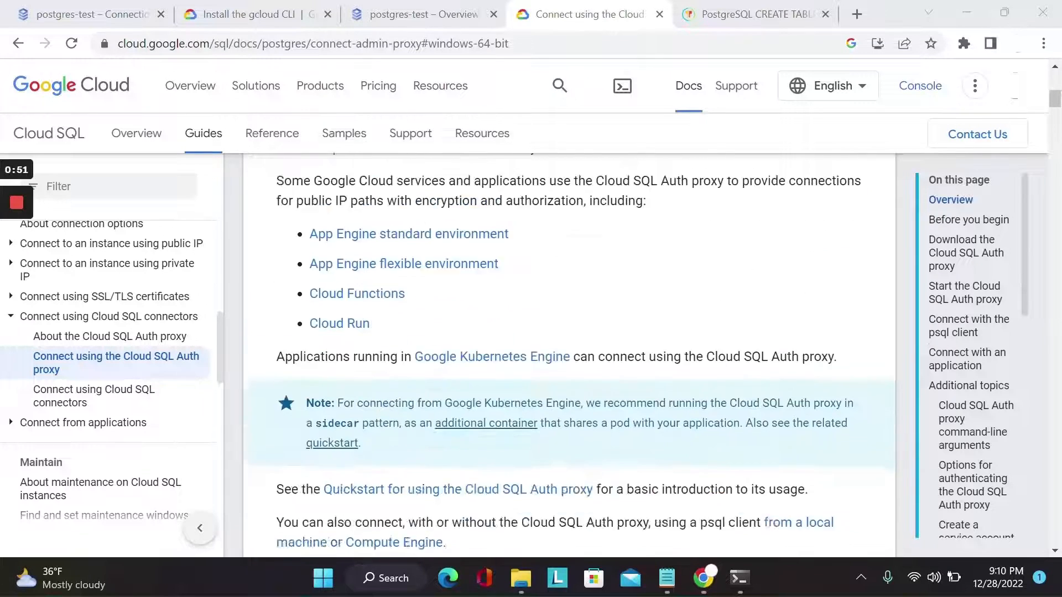
scroll(570, 359, "down", 8)
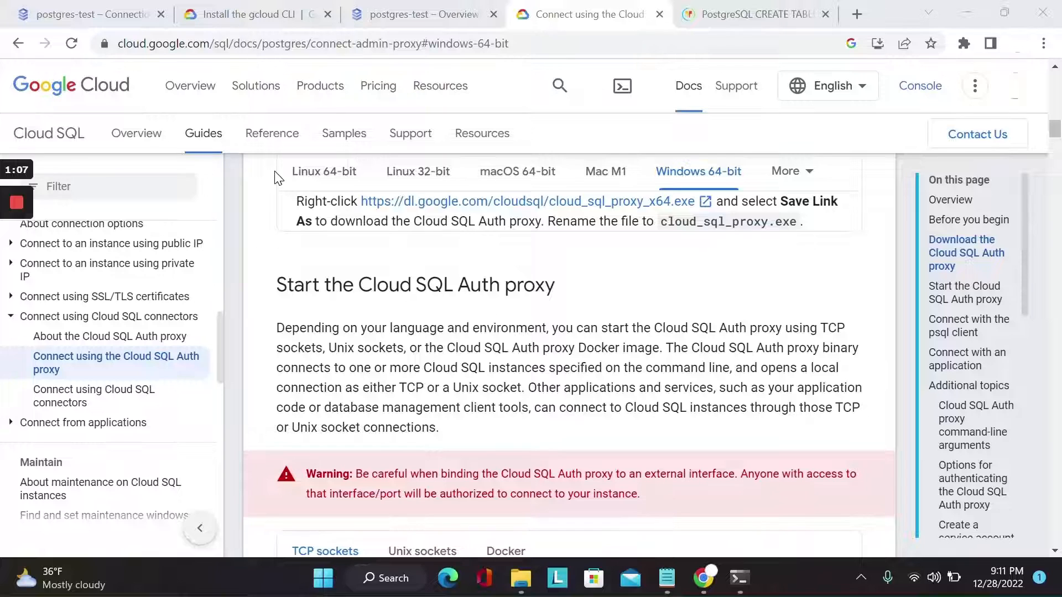
mouse_move(15, 247)
left_click(16, 273)
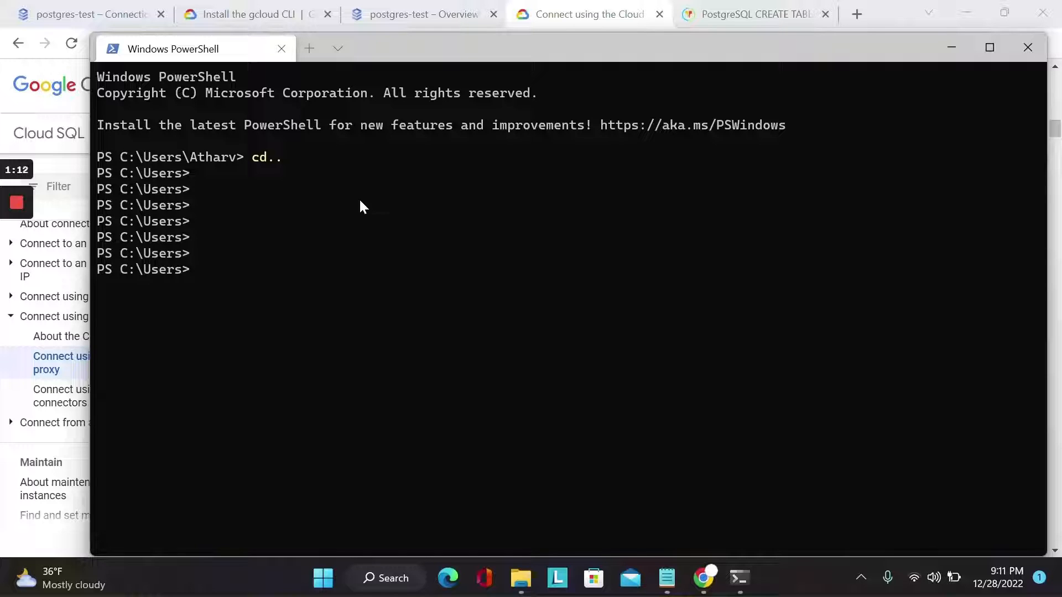
Change the PowerShell directory from C:\Users to C:\cloudproxy and list the folder's contents
left_click(338, 260)
type("cd ..")
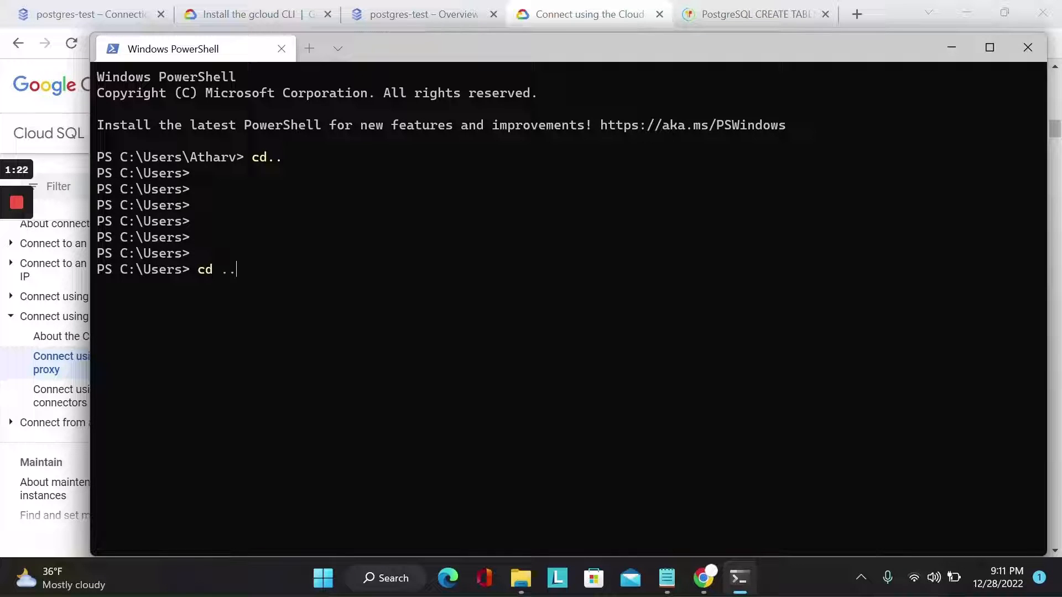
key("Return")
type("cd co")
key("BackSpace")
type("lou")
key("Tab")
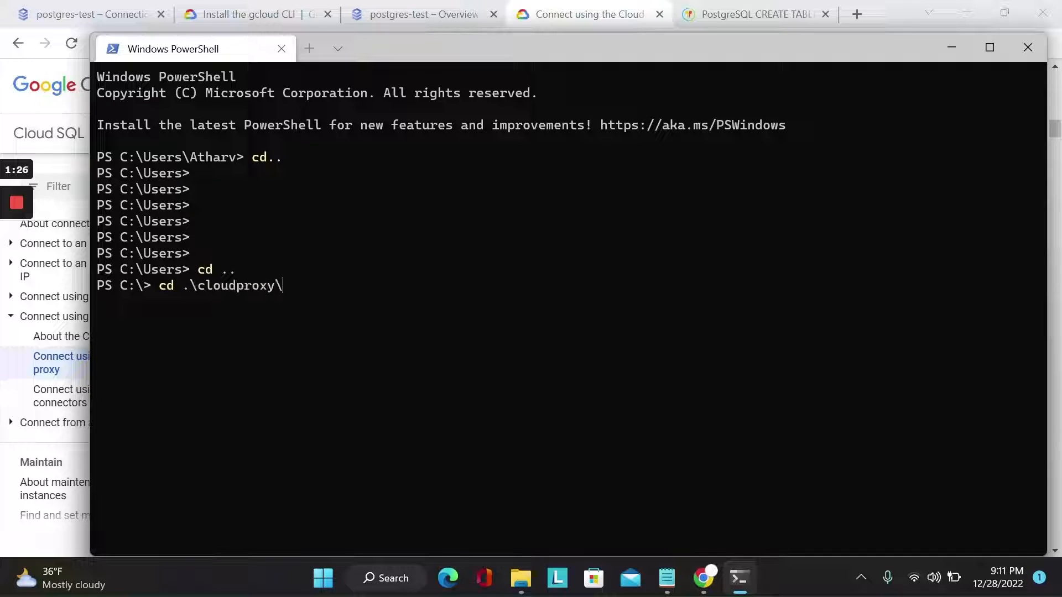
key("Return")
type("ls")
key("Return")
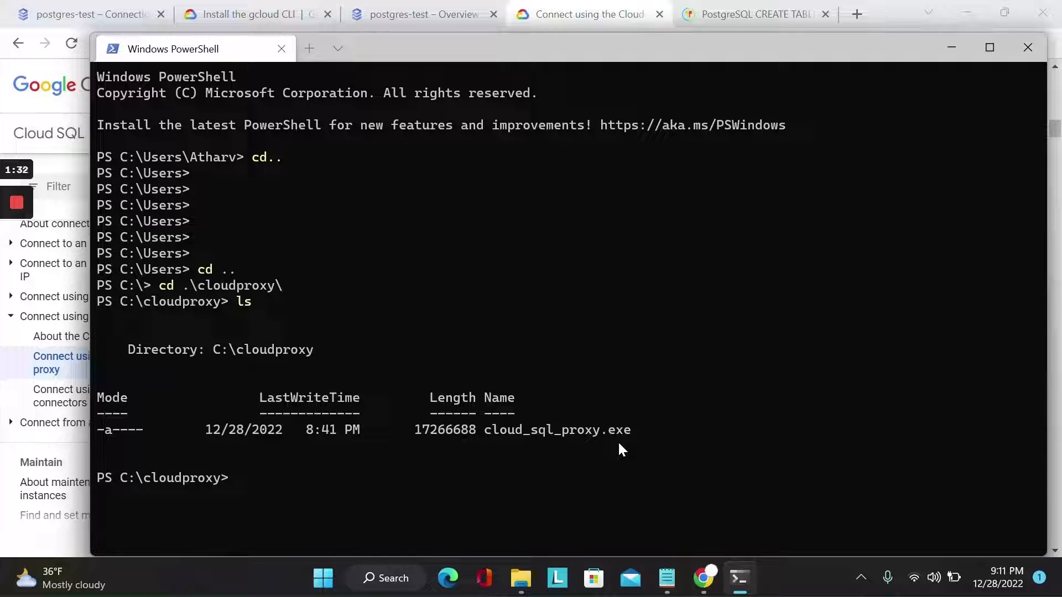
mouse_move(21, 251)
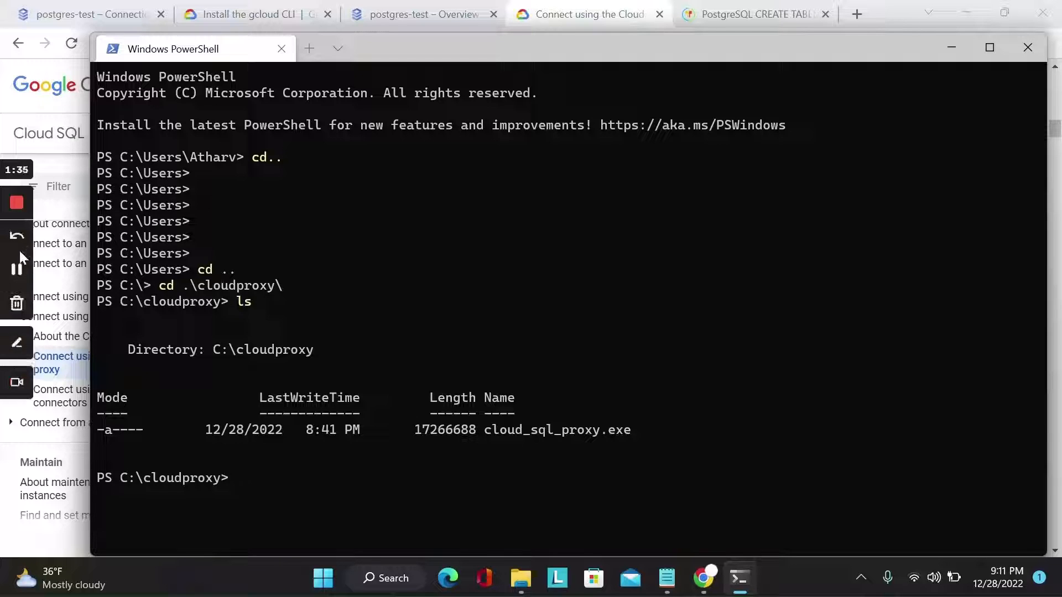
left_click(17, 269)
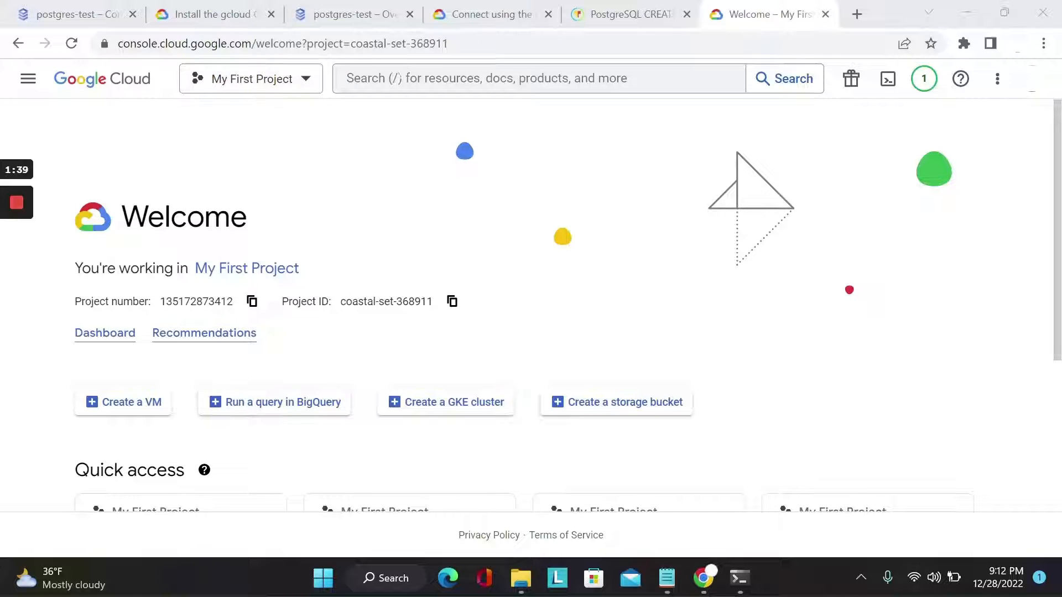
Find the SQL service in the Google Cloud console and open the postgres-test instance's overview
left_click(402, 78)
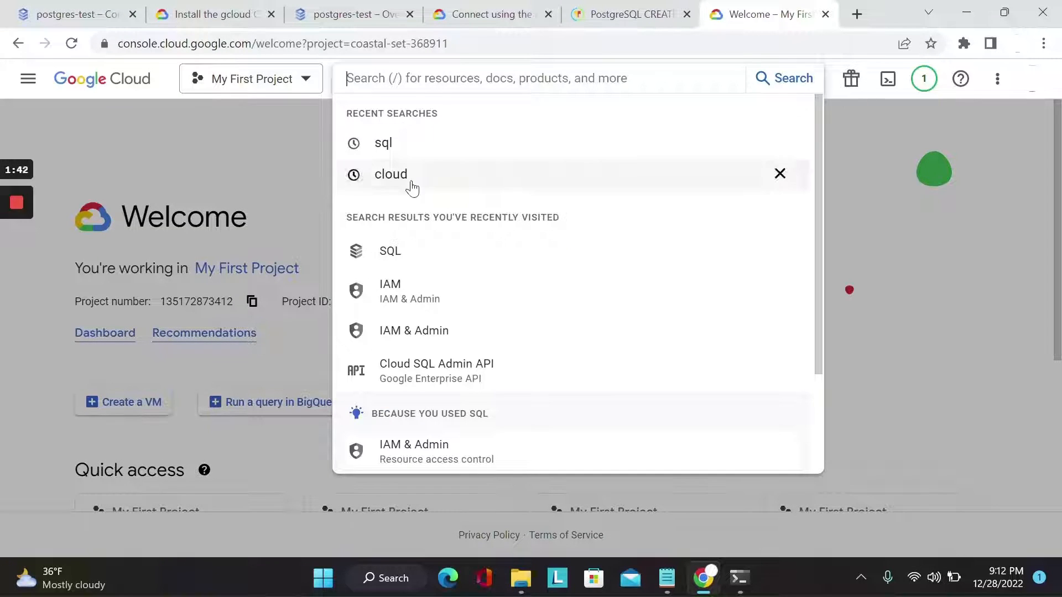
left_click(434, 248)
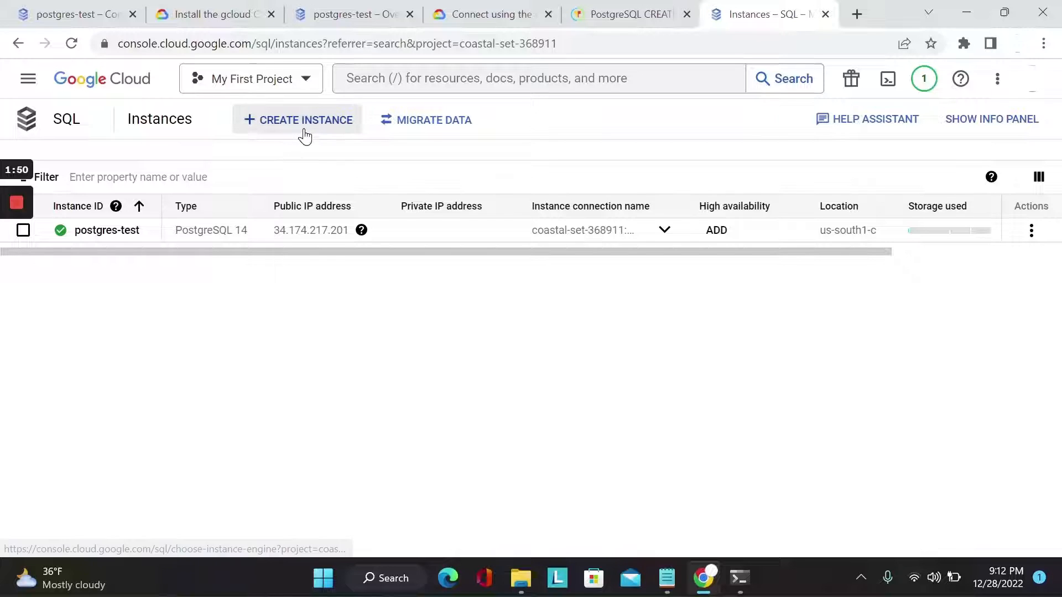
left_click(125, 232)
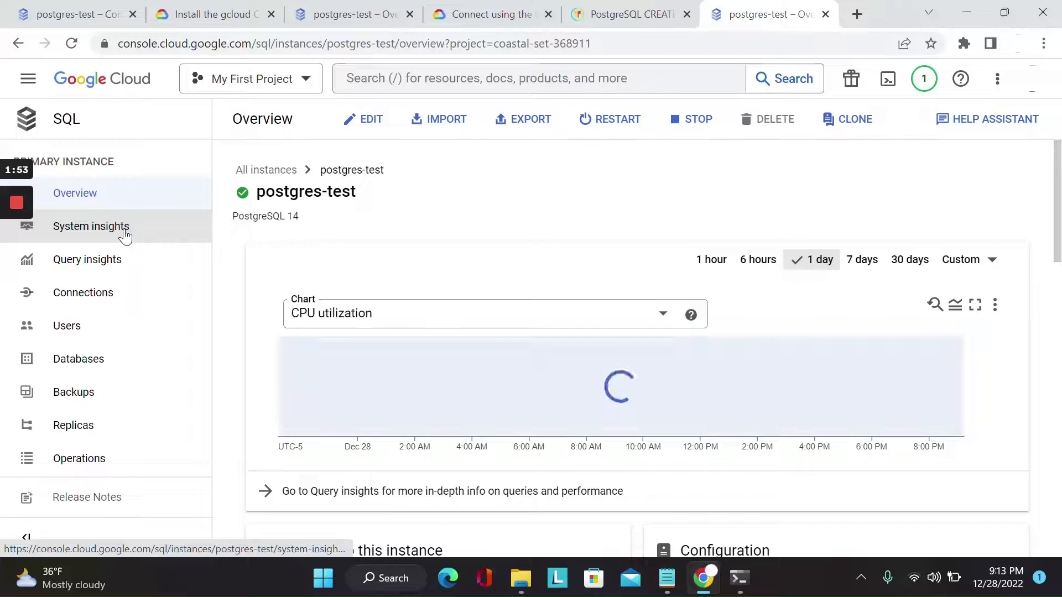
scroll(247, 275, "down", 2)
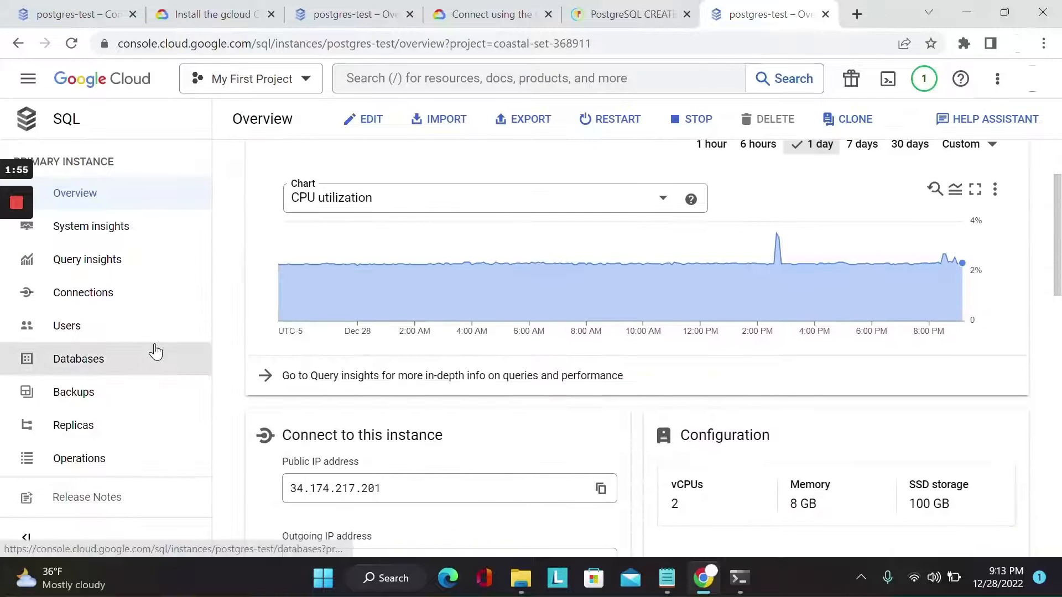
Create a database named "test" in the postgres-test instance
left_click(144, 355)
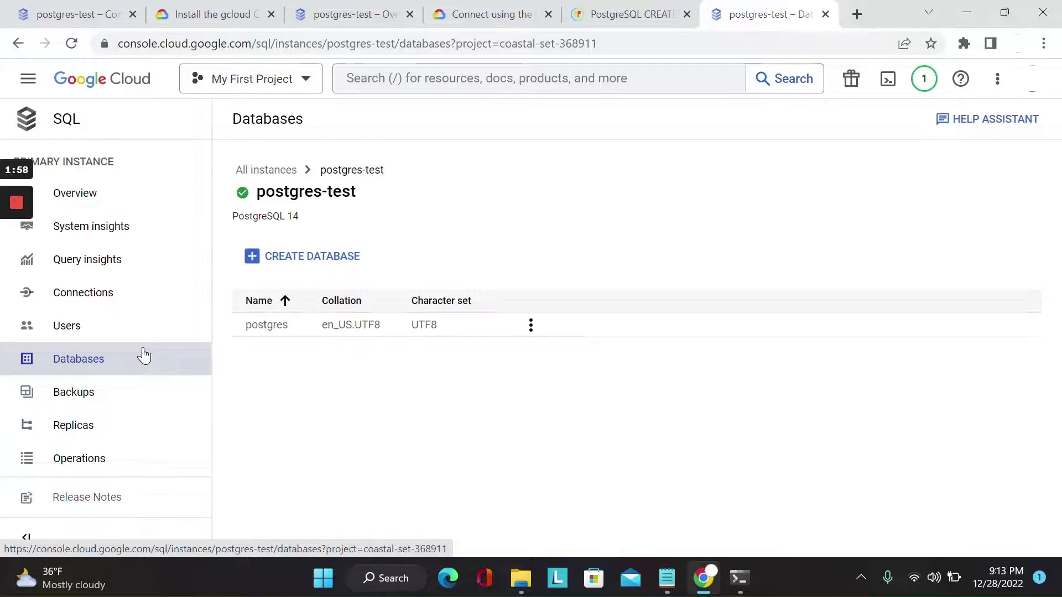
left_click(100, 331)
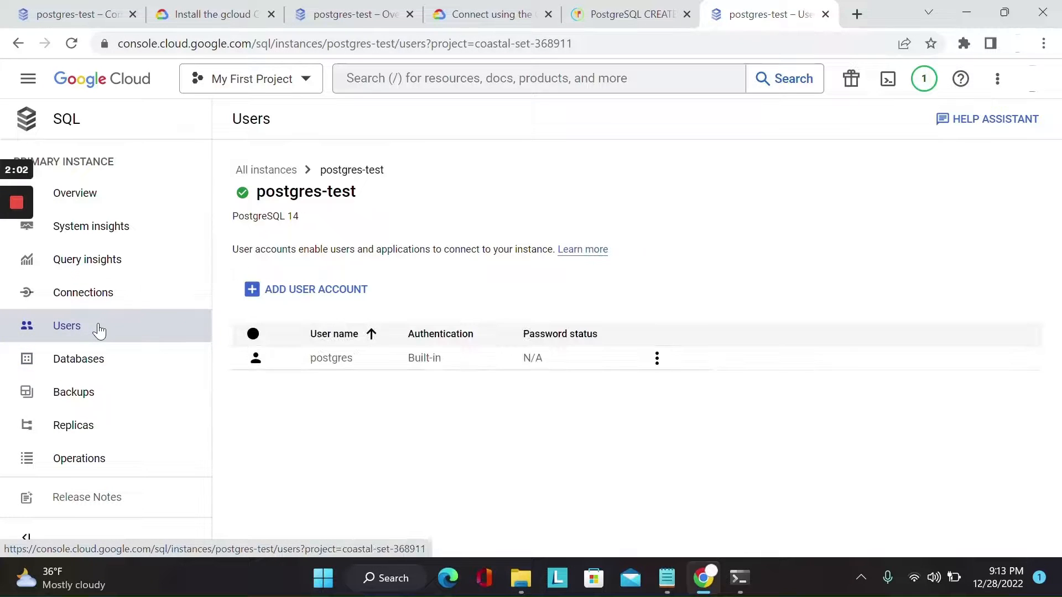
left_click(124, 364)
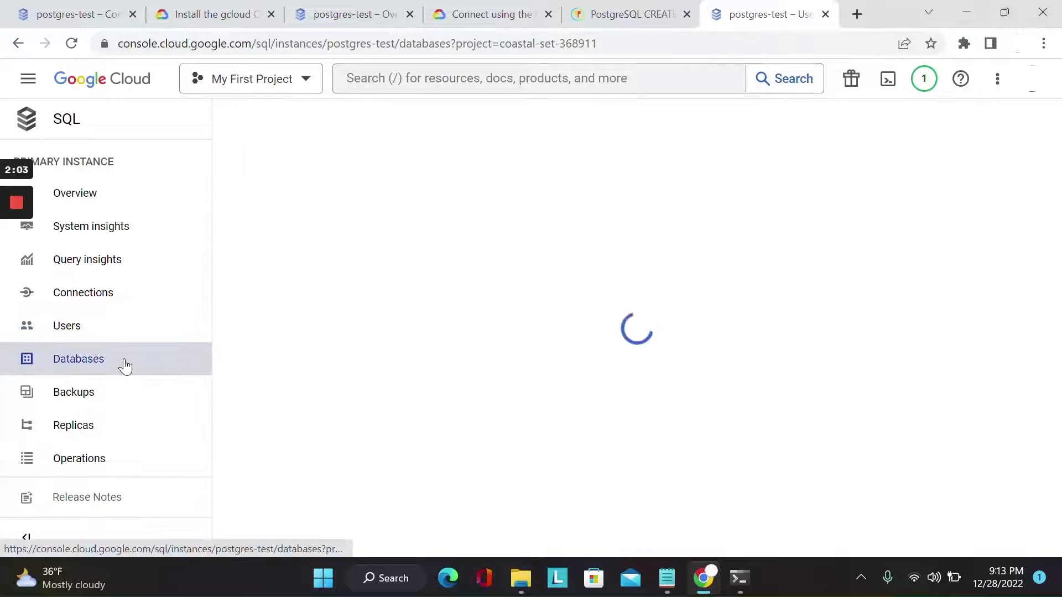
left_click(326, 258)
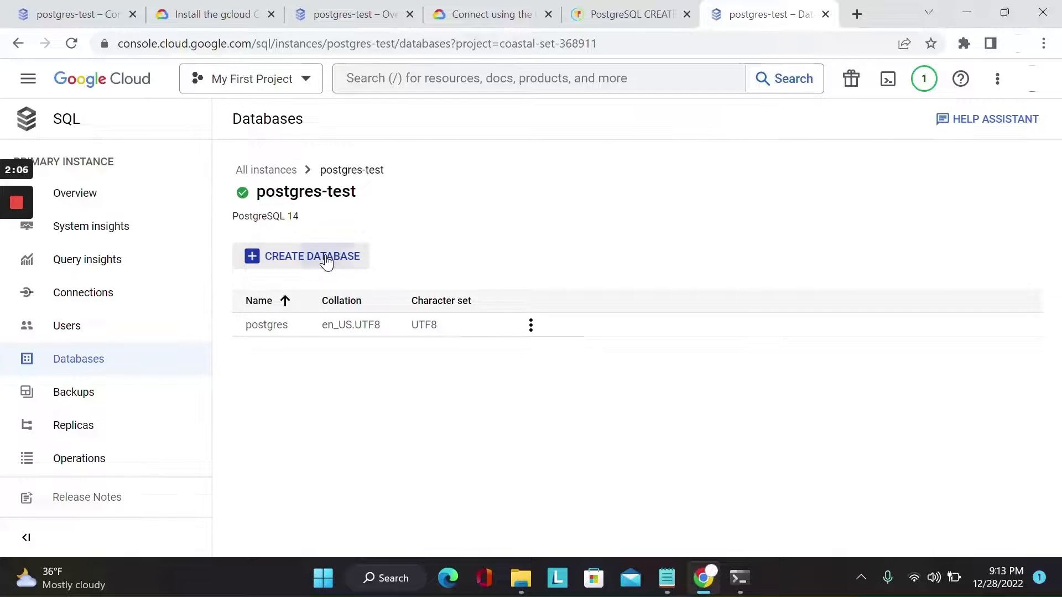
type("test")
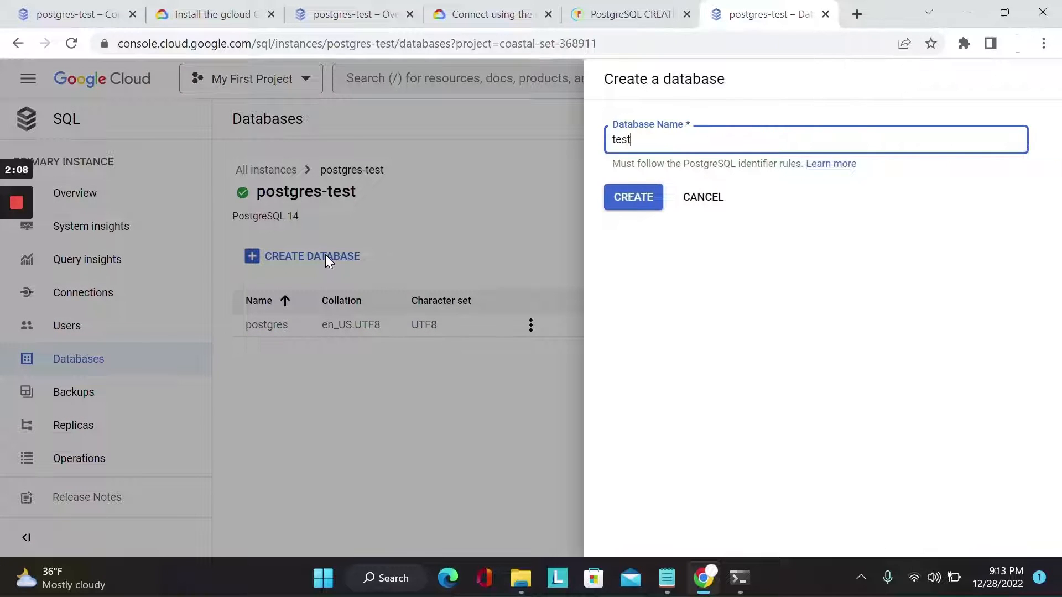
left_click(627, 201)
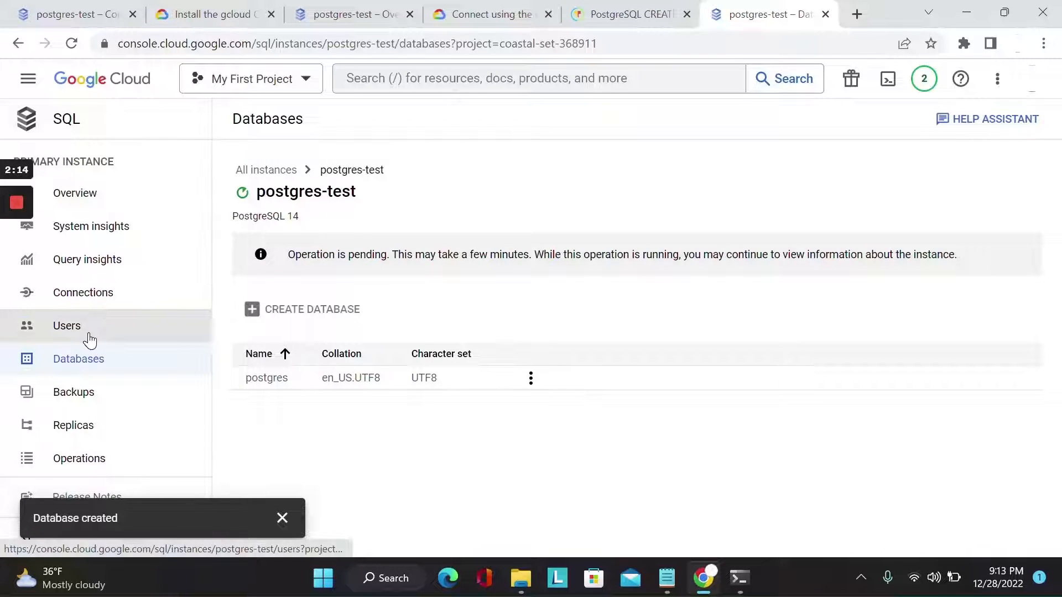
Add a user account named "testuser" with built-in authentication to postgres-test, entering the account password
left_click(90, 338)
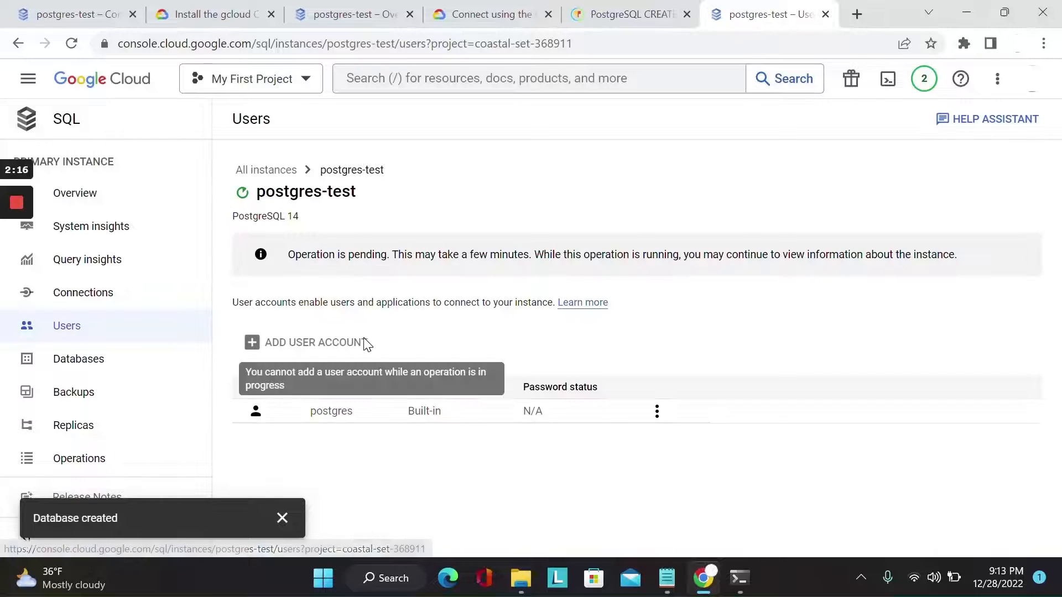
left_click(361, 299)
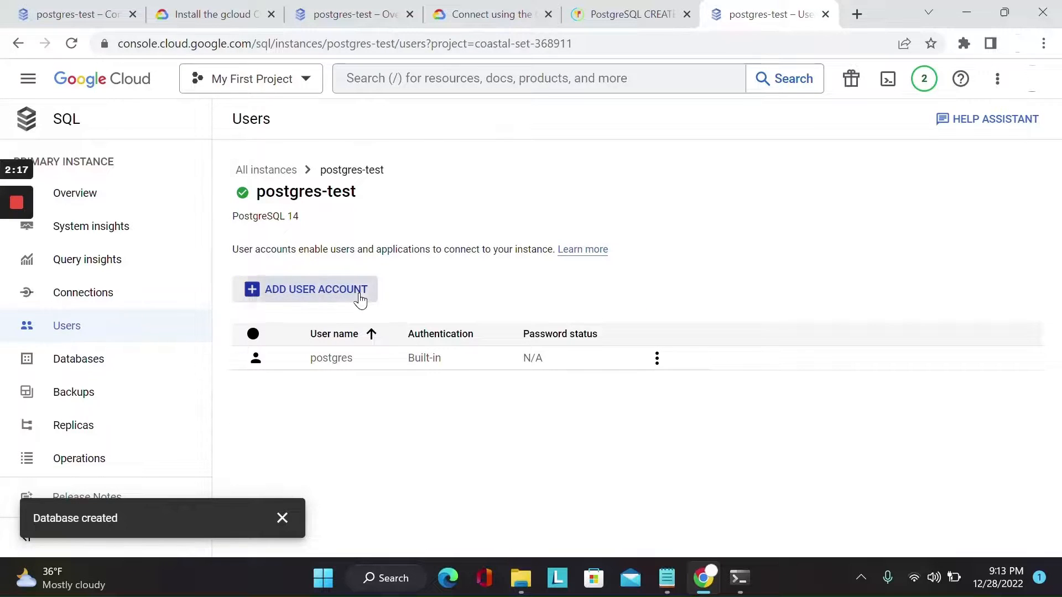
type("test")
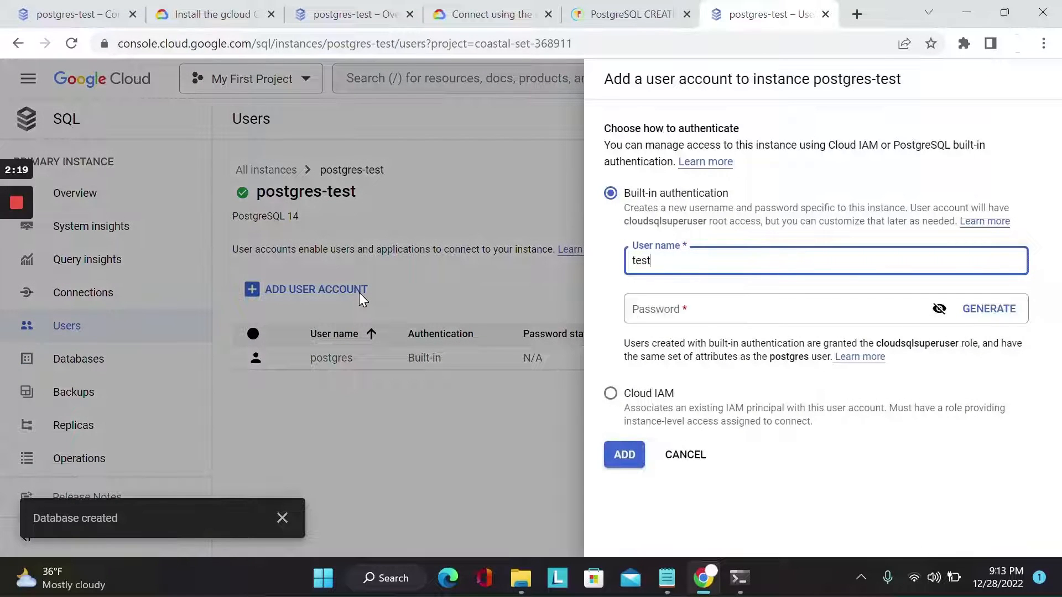
type("user")
left_click(644, 316)
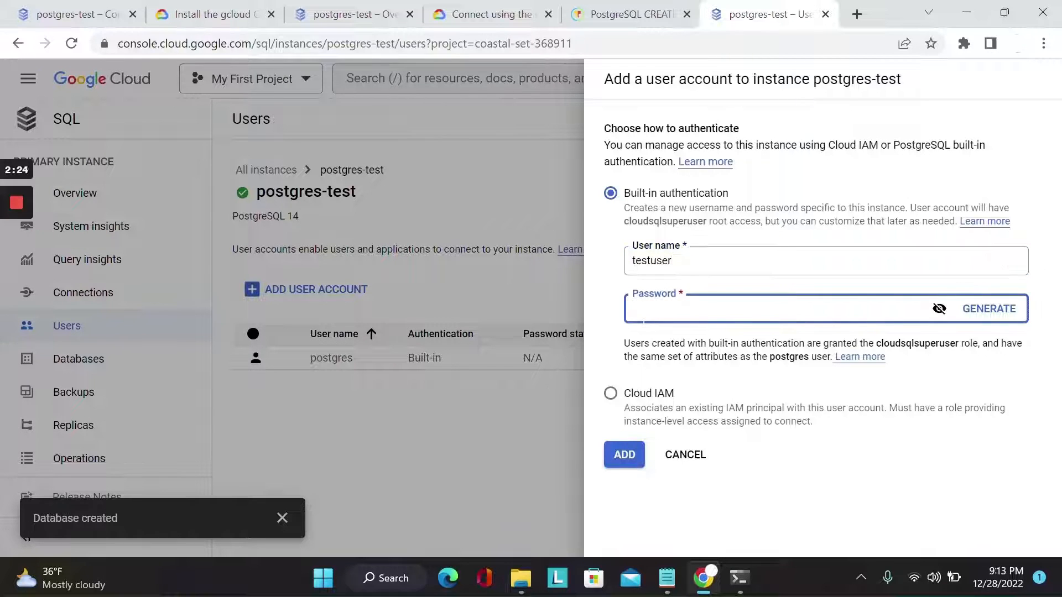
type("••••••••")
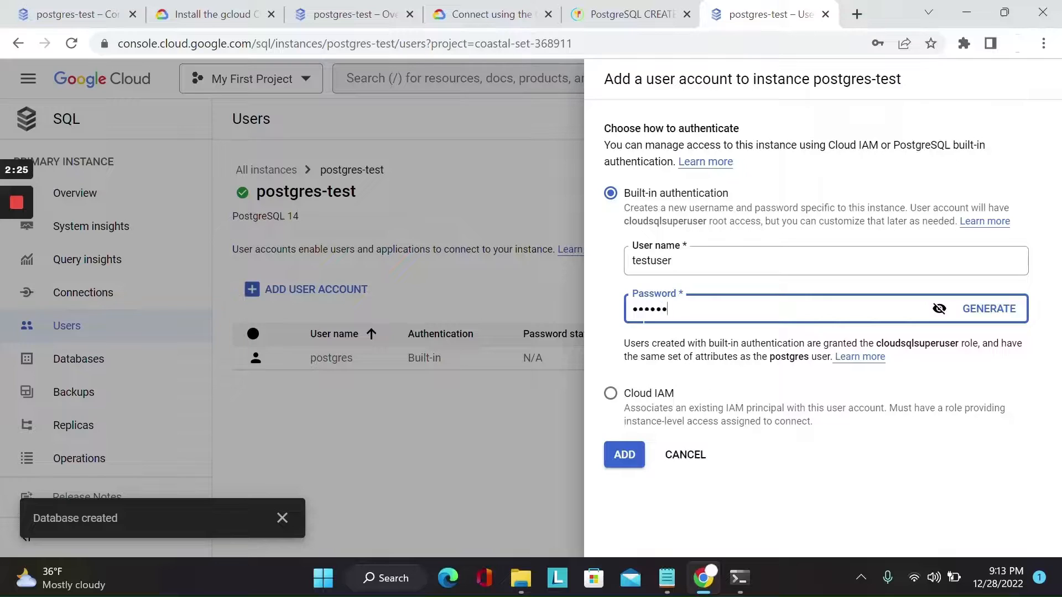
left_click(617, 463)
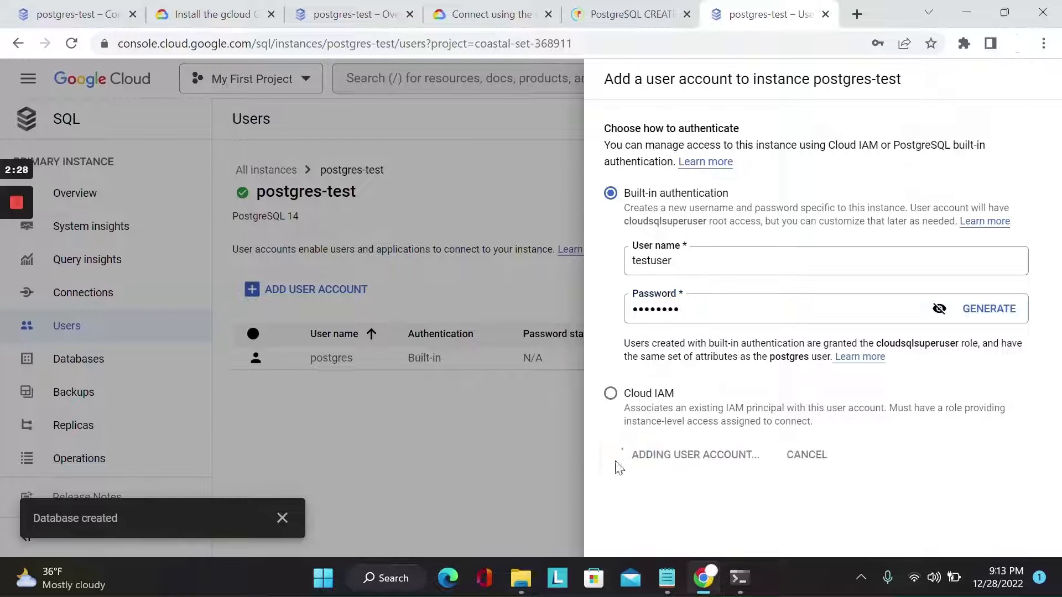
left_click(20, 270)
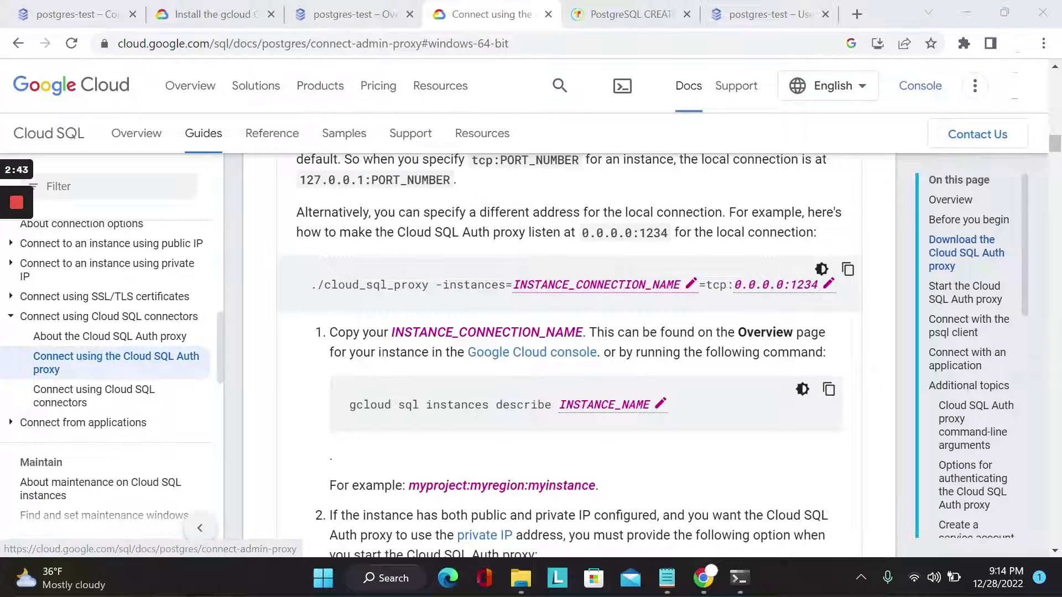
Copy the documentation's cloud_sql_proxy command that uses 0.0.0.0:1234 and paste it into PowerShell in place of the leftover ls
left_click(847, 271)
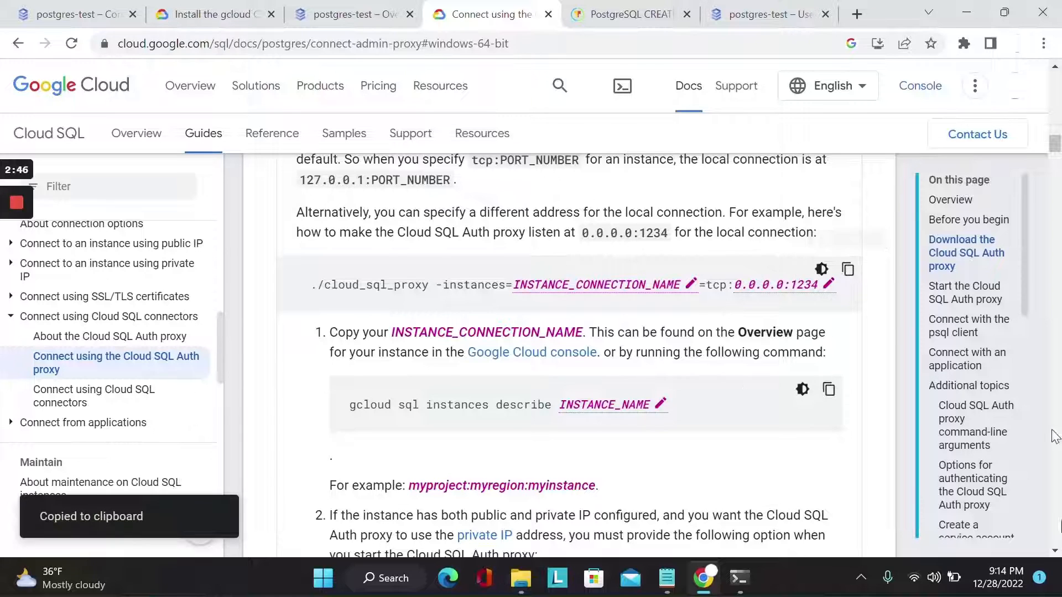
left_click(741, 589)
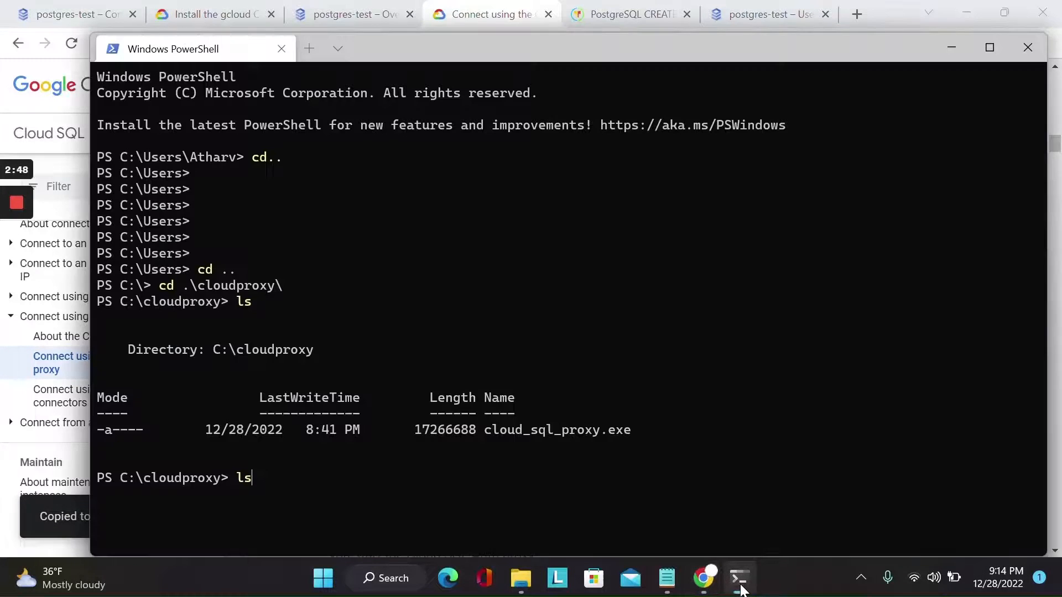
key("BackSpace")
key("BackSpace")
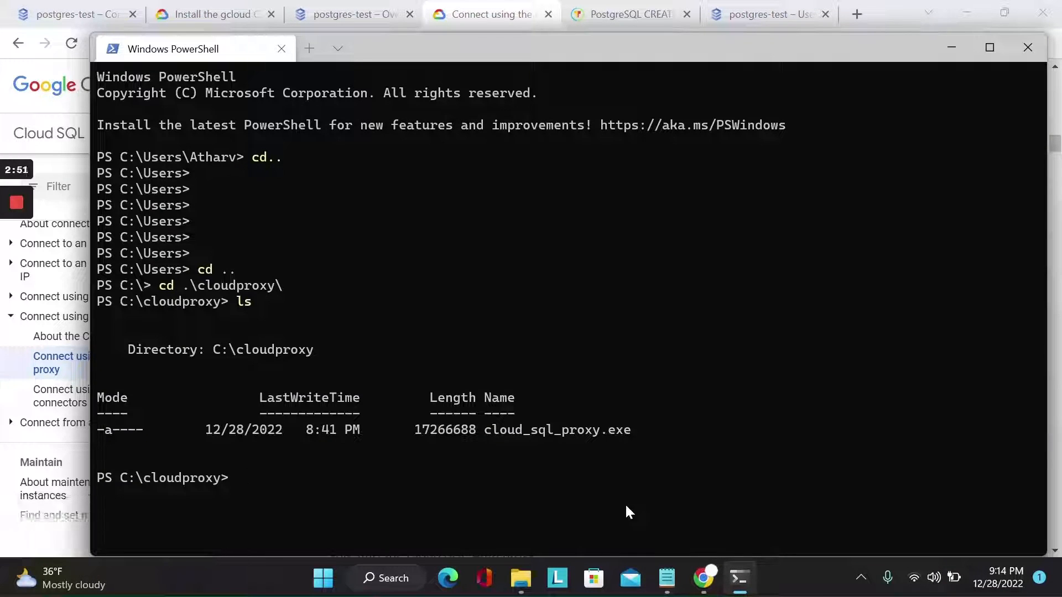
key("ctrl+v")
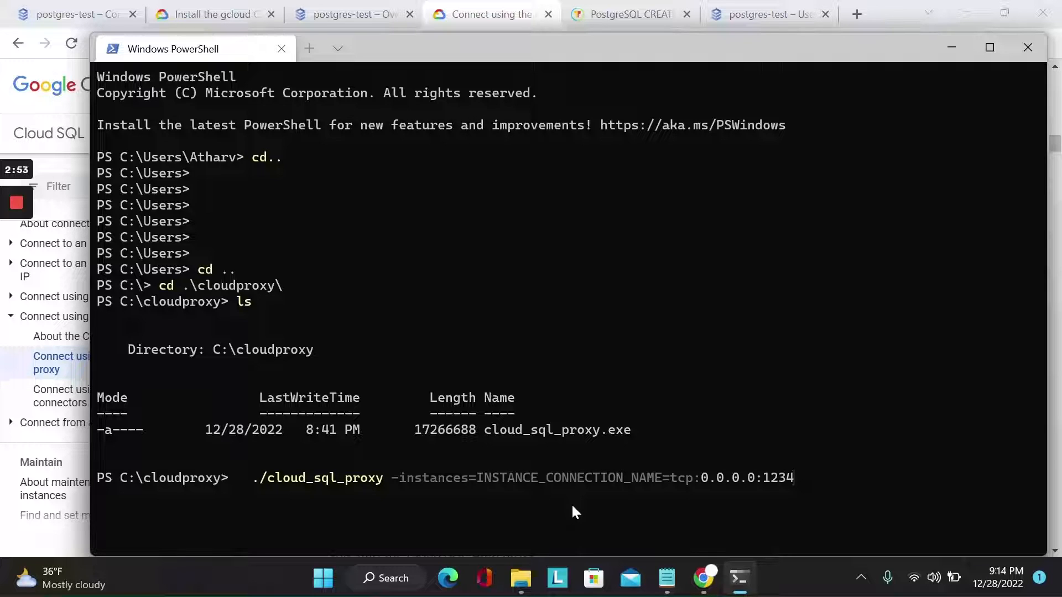
Remove the leading spaces from the pasted proxy command and set its local port to 3308
key("Left")
key("Left")
key("Left")
key("Left")
key("Left")
key("Left")
key("Left")
key("Left")
key("Left")
key("Left")
key("Left")
key("Left")
key("Left")
key("Left")
key("Left")
key("Left")
key("Left")
key("Left")
key("Left")
key("Left")
key("BackSpace")
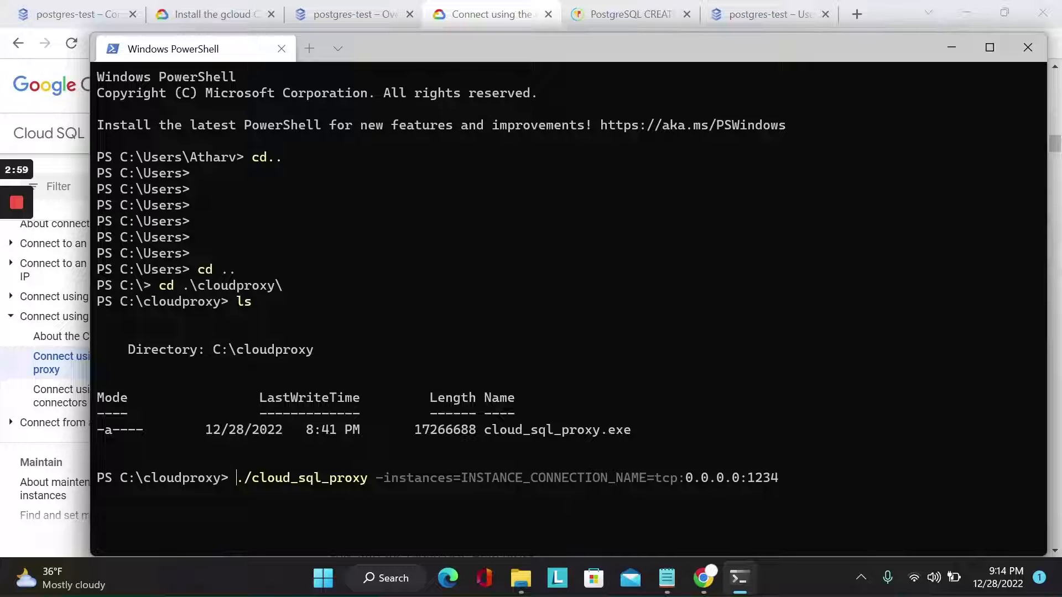
key("Right")
key("Right")
key("Right")
key("Right")
key("Right")
key("Right")
key("Right")
key("Right")
key("Right")
key("Right")
key("Right")
key("Right")
key("Right")
key("Right")
key("Right")
key("Right")
key("Right")
key("Right")
key("Right")
key("Right")
key("Right")
key("BackSpace")
key("BackSpace")
key("BackSpace")
key("BackSpace")
type("3308")
Copy the postgres-test connection name from the instance overview and return to the INSTANCE_CONNECTION_NAME placeholder in the PowerShell command
key("Left")
key("Left")
key("Left")
key("Left")
key("Left")
key("Left")
key("Left")
key("Left")
key("Left")
key("Left")
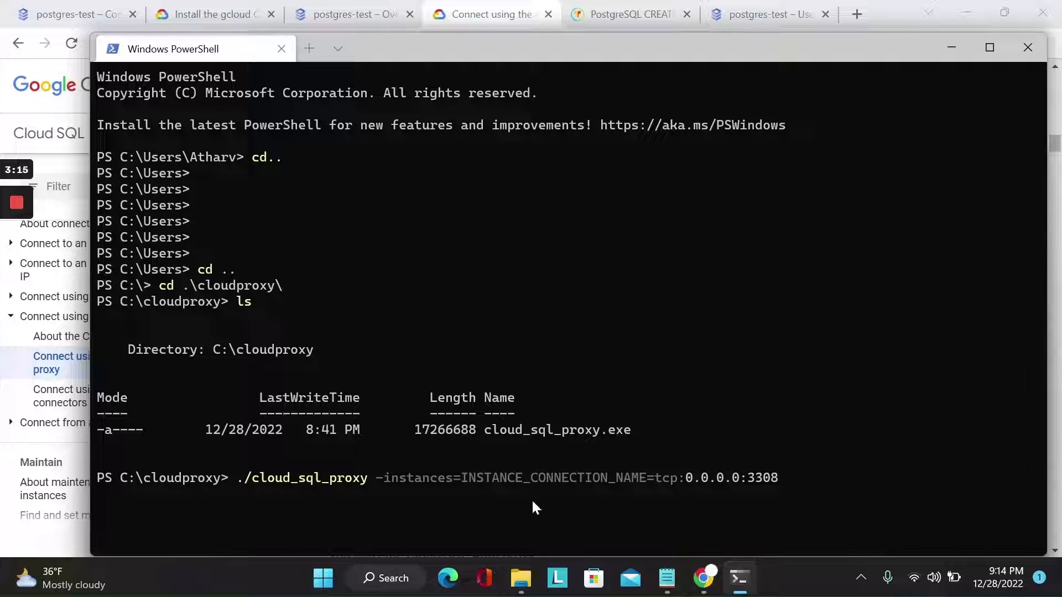
left_click(706, 580)
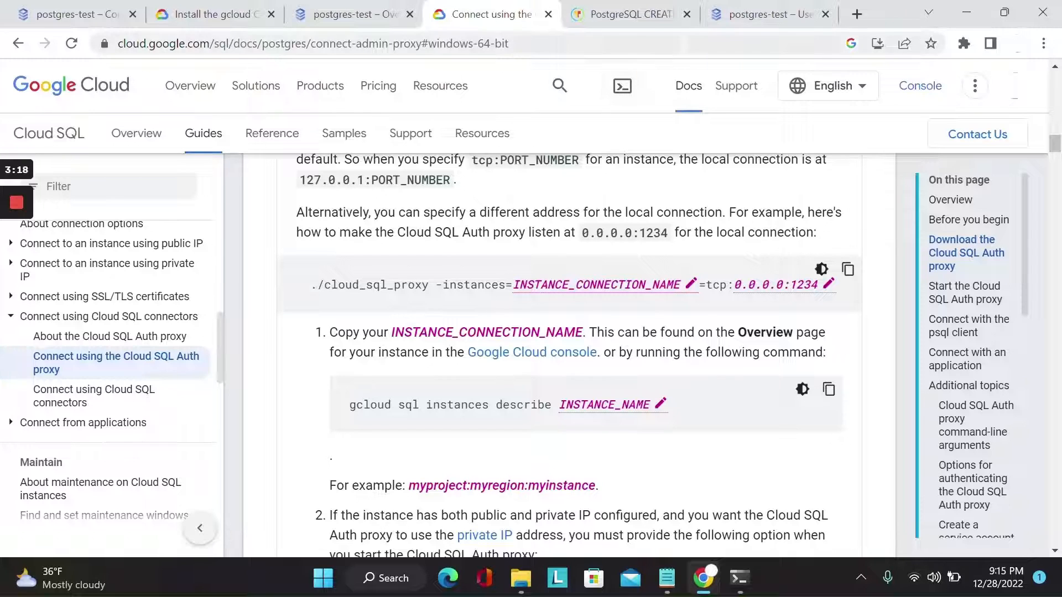
left_click(729, 14)
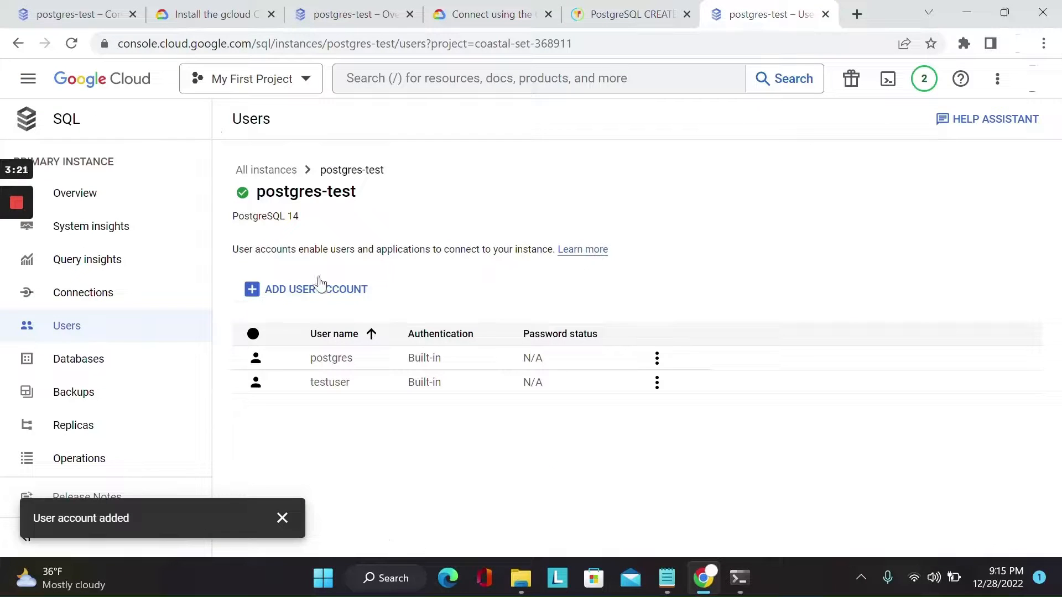
left_click(102, 201)
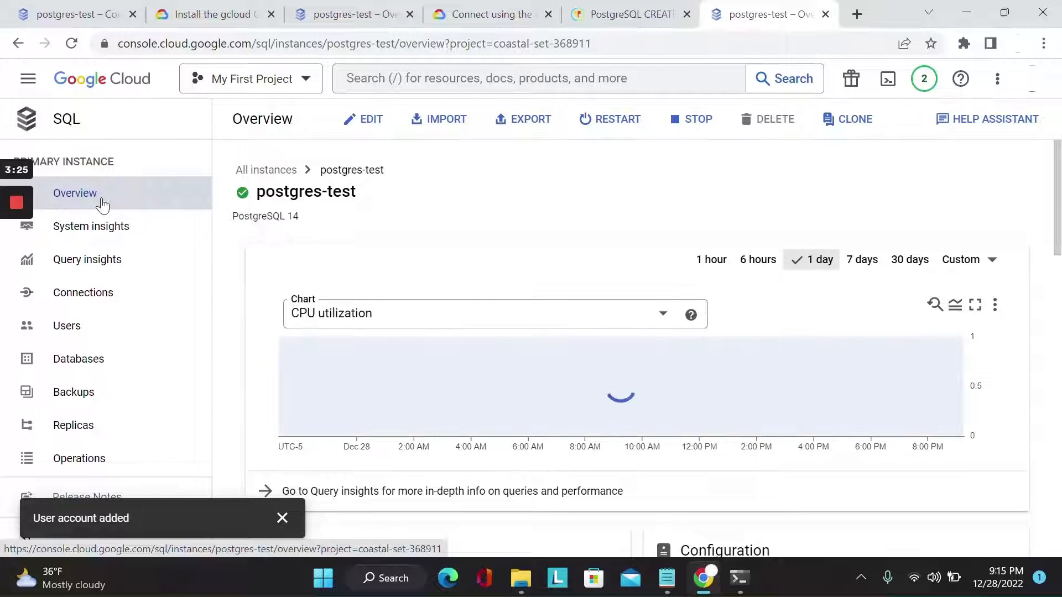
scroll(368, 370, "down", 7)
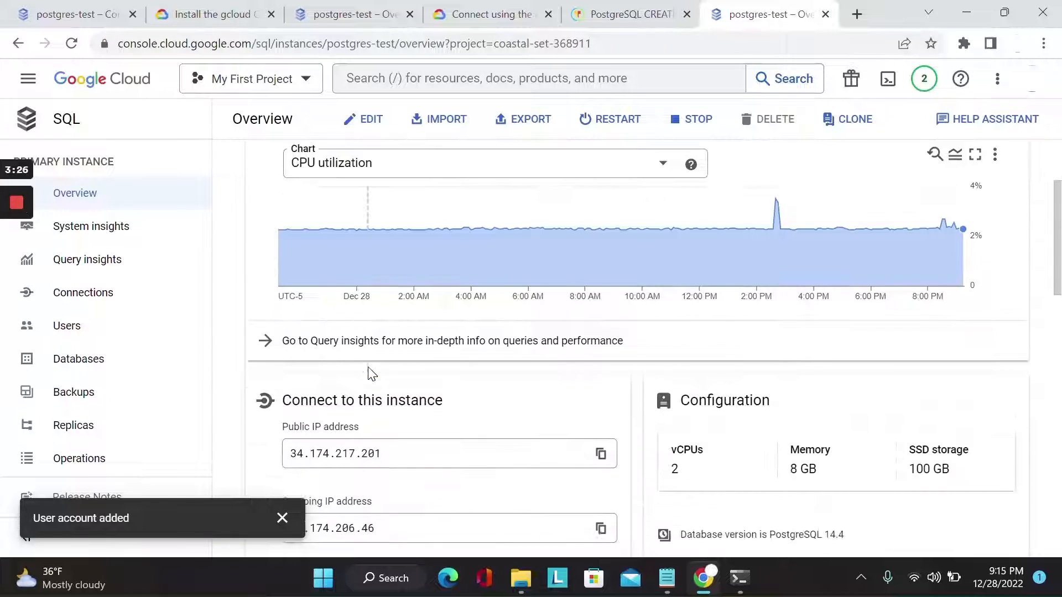
left_click(370, 382)
triple_click(369, 381)
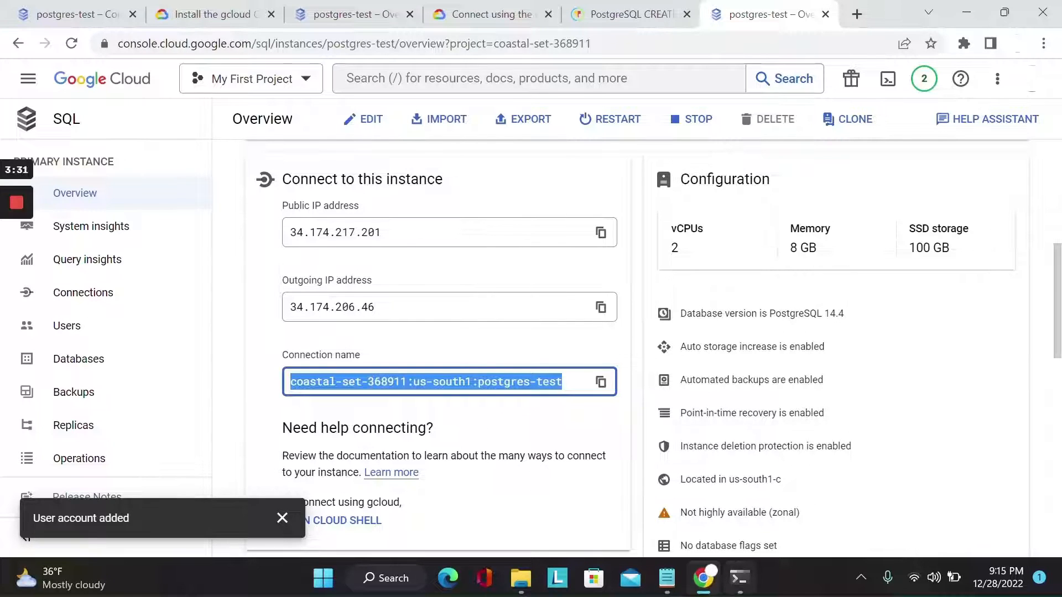
left_click(743, 578)
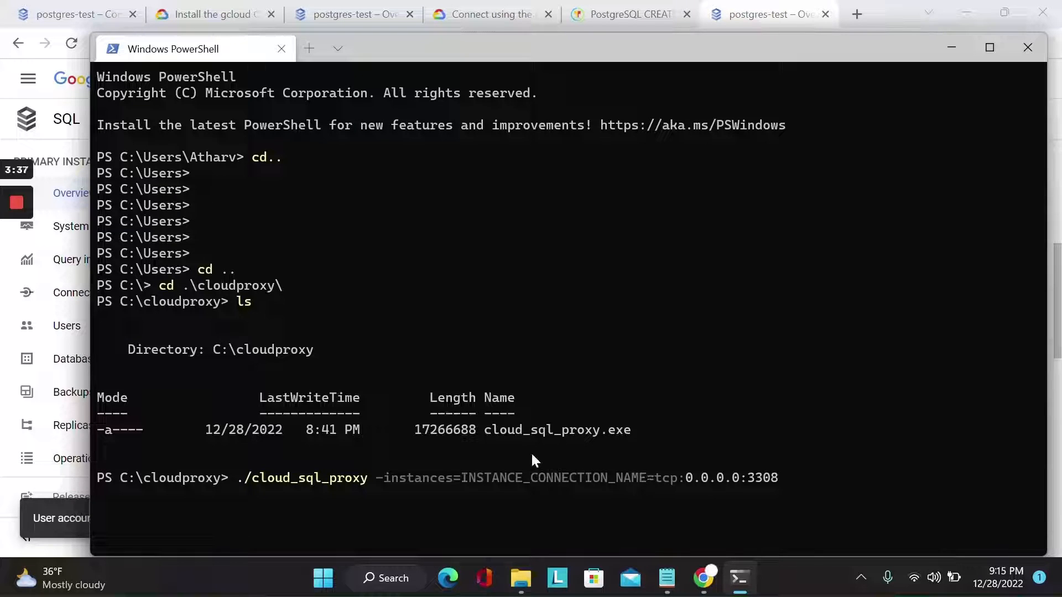
mouse_move(18, 268)
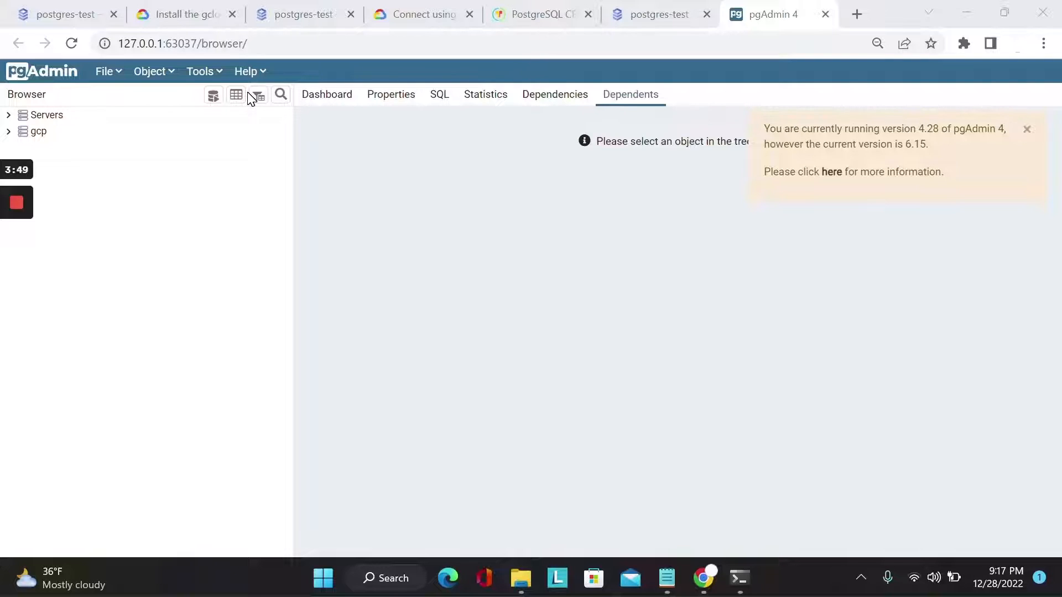
Start a new server in pgAdmin's gcp server group and name it "test"
left_click(9, 136)
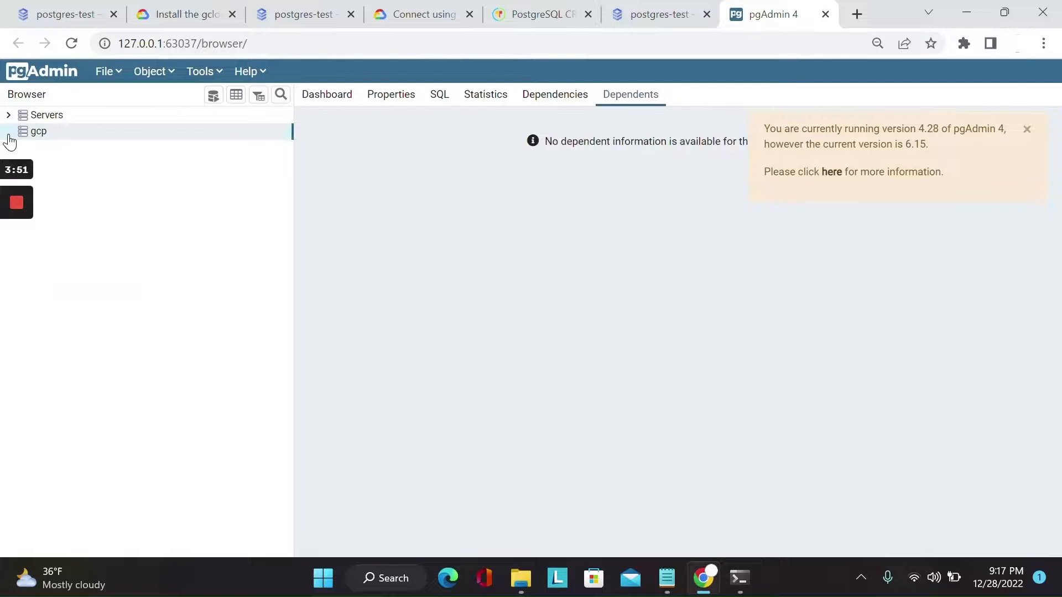
right_click(55, 133)
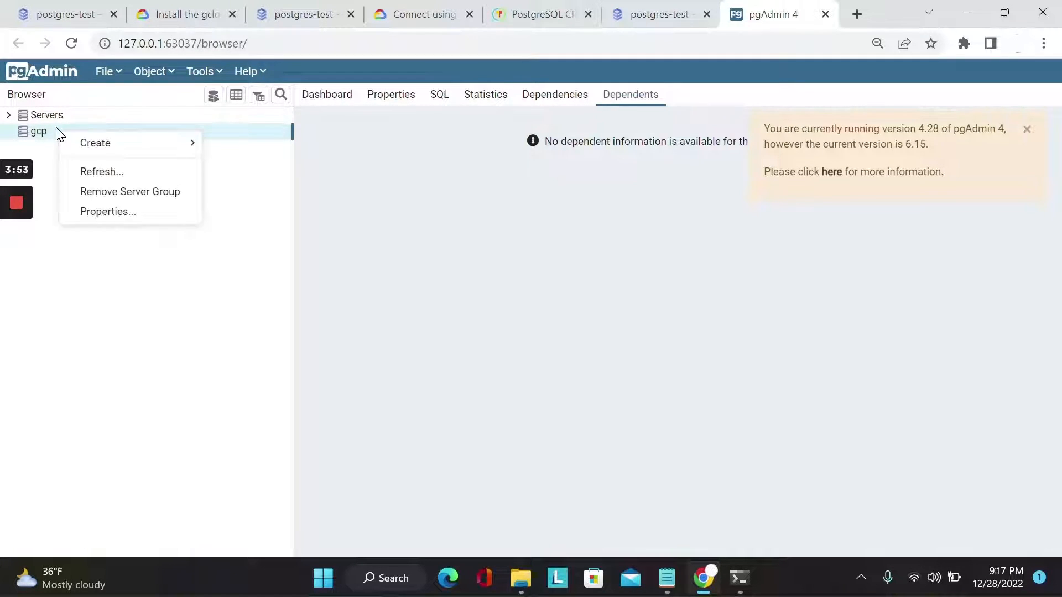
mouse_move(91, 147)
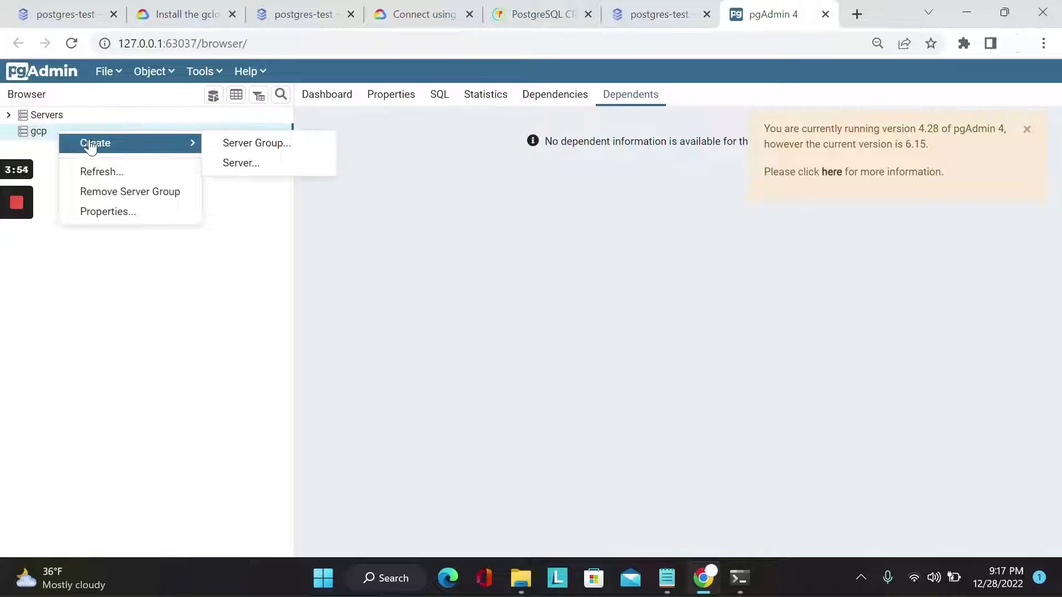
left_click(241, 163)
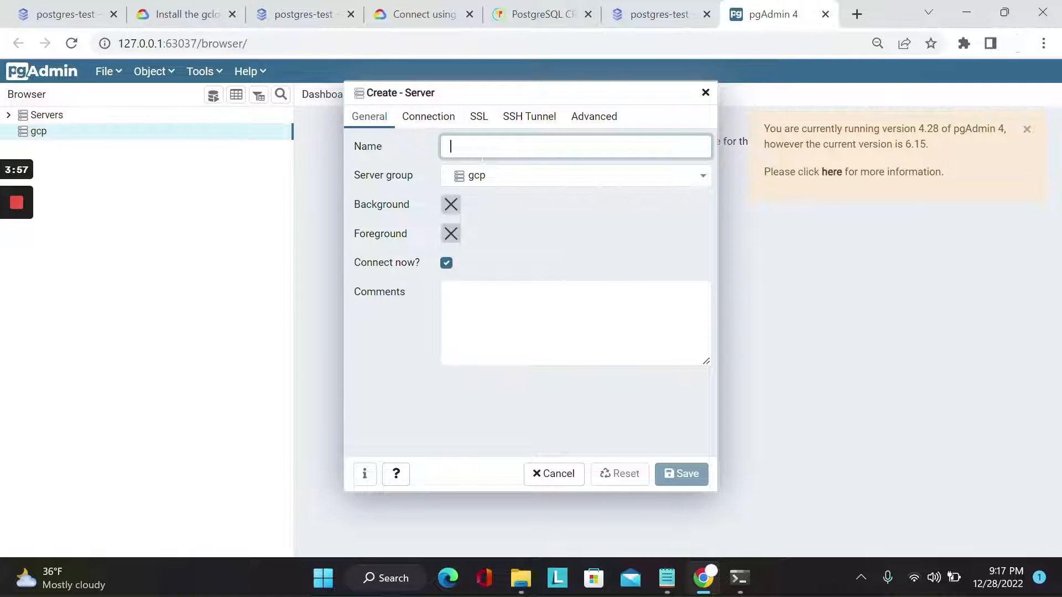
type("test")
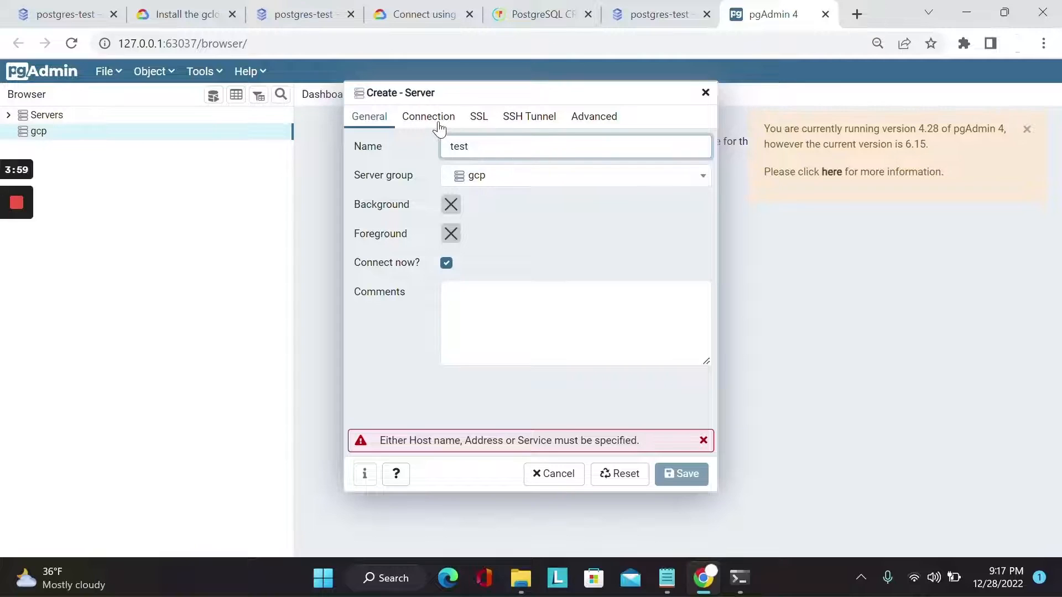
Set the new server's host address to 127.0.0.1 and its port to 3308
left_click(438, 123)
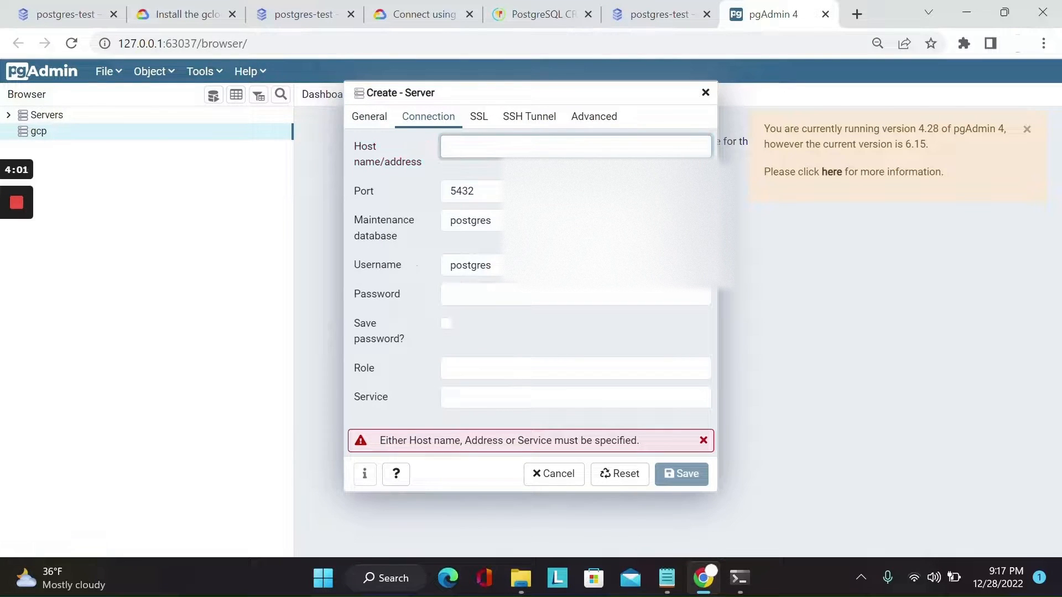
type("12")
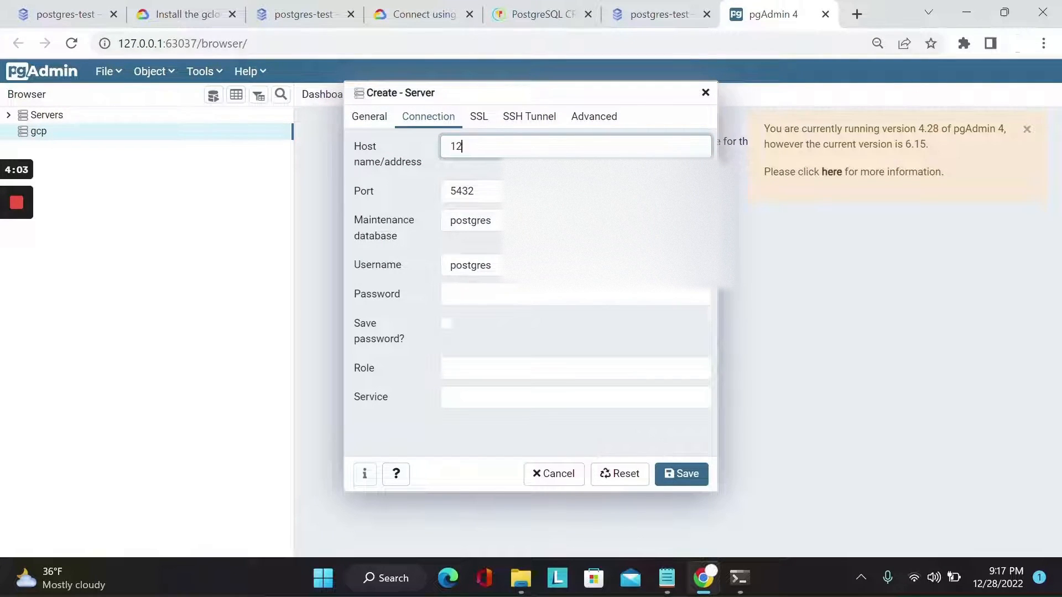
type("7.0.0.1")
double_click(474, 191)
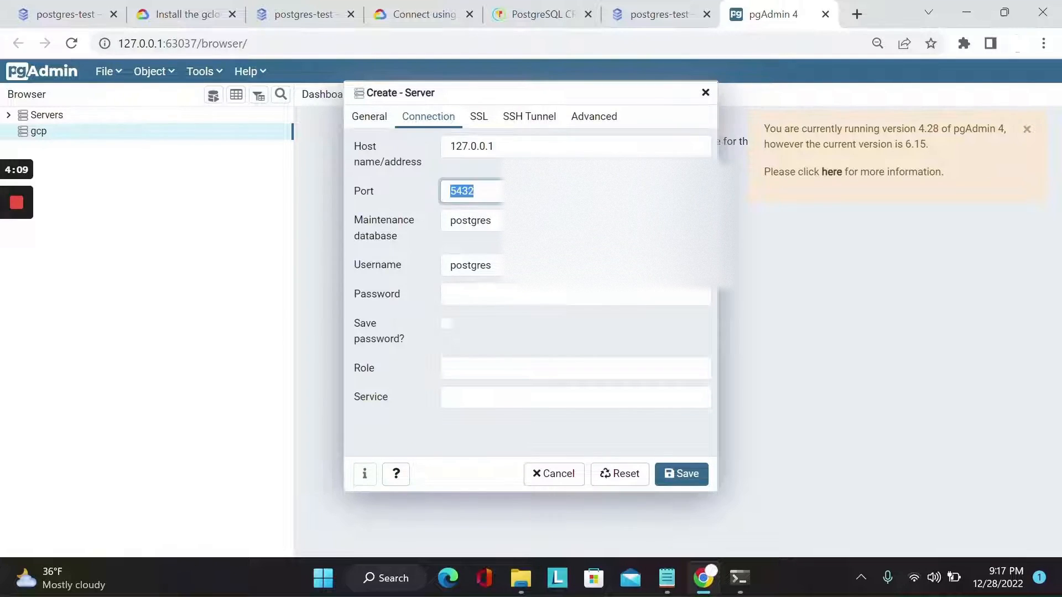
key("BackSpace")
type("3309")
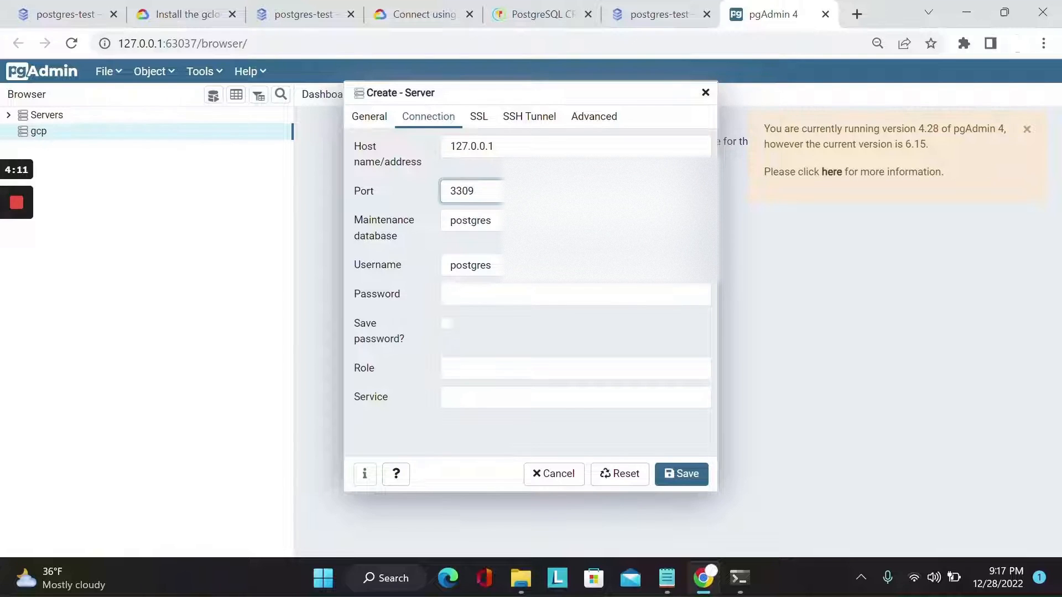
key("BackSpace")
type("8")
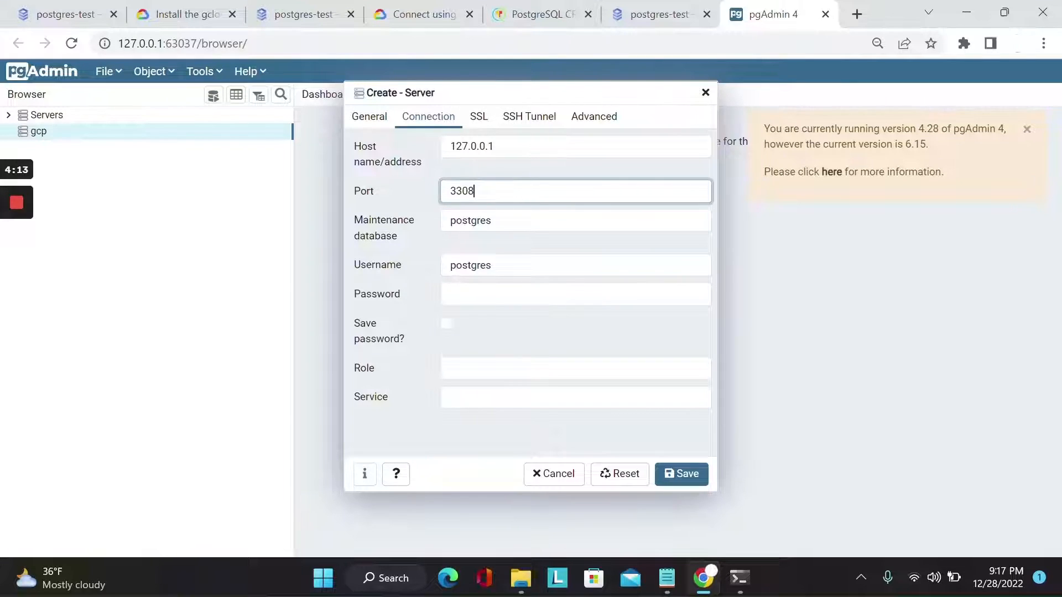
Set the maintenance database to "test" and the username to "testuser", enter the account password, and save the server connection
key("Tab")
mouse_move(15, 246)
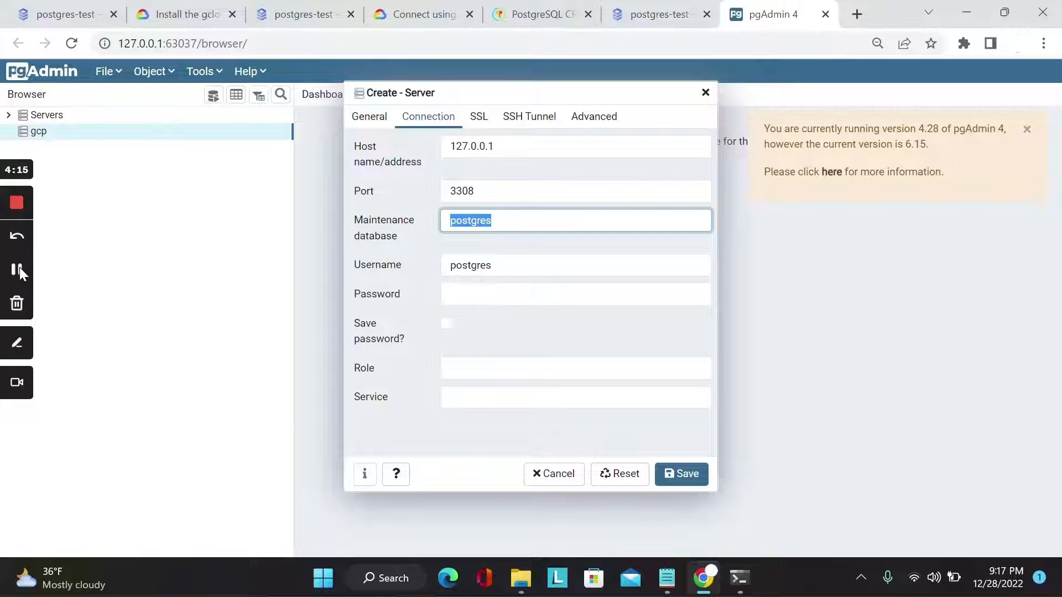
left_click(17, 269)
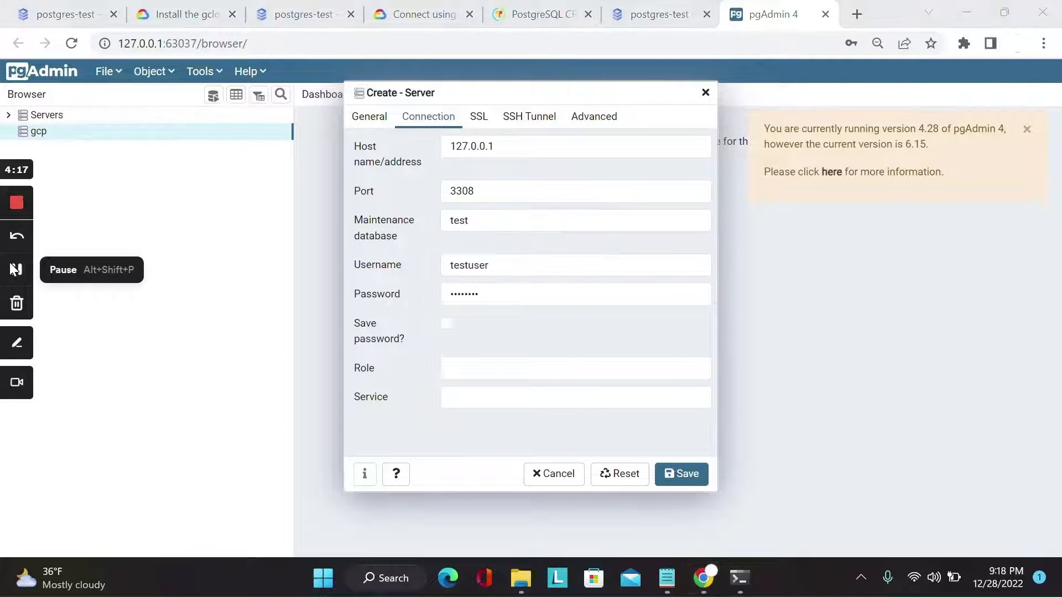
left_click(659, 18)
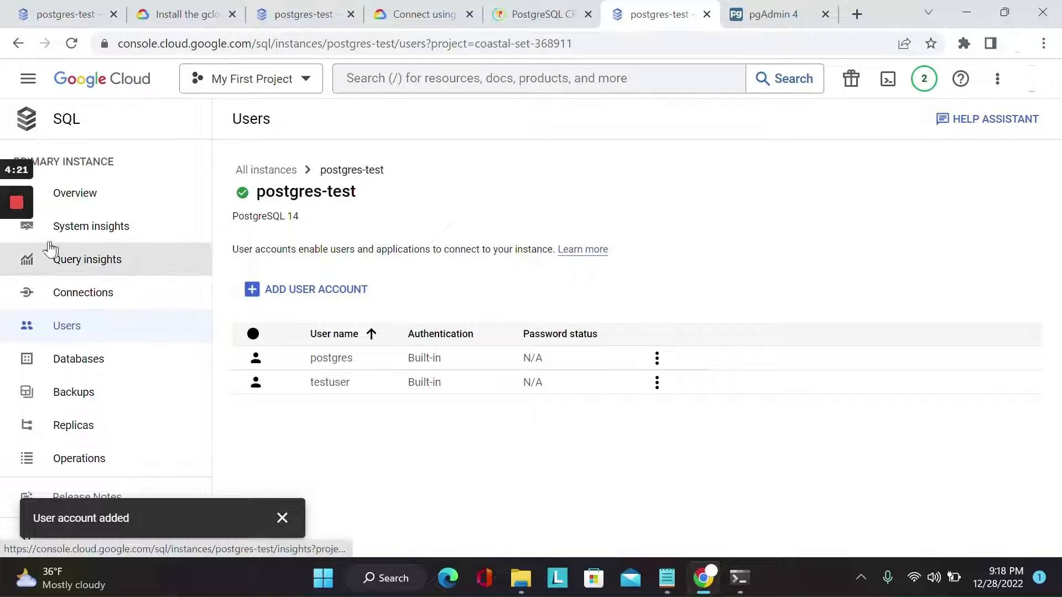
mouse_move(17, 269)
key("ctrl+Tab")
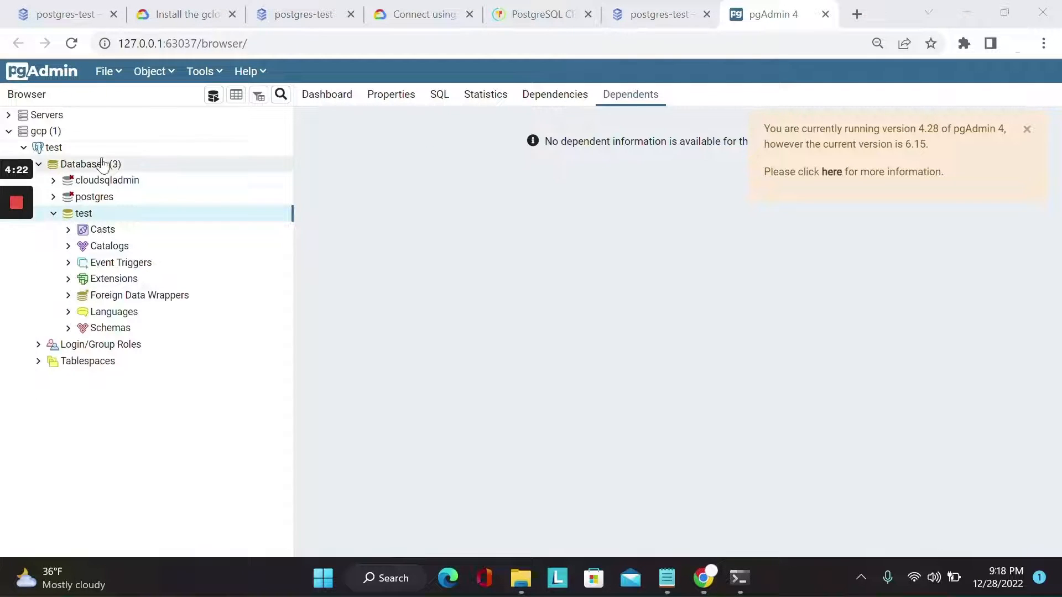
Open a query editor connected to the "test" database
left_click(214, 98)
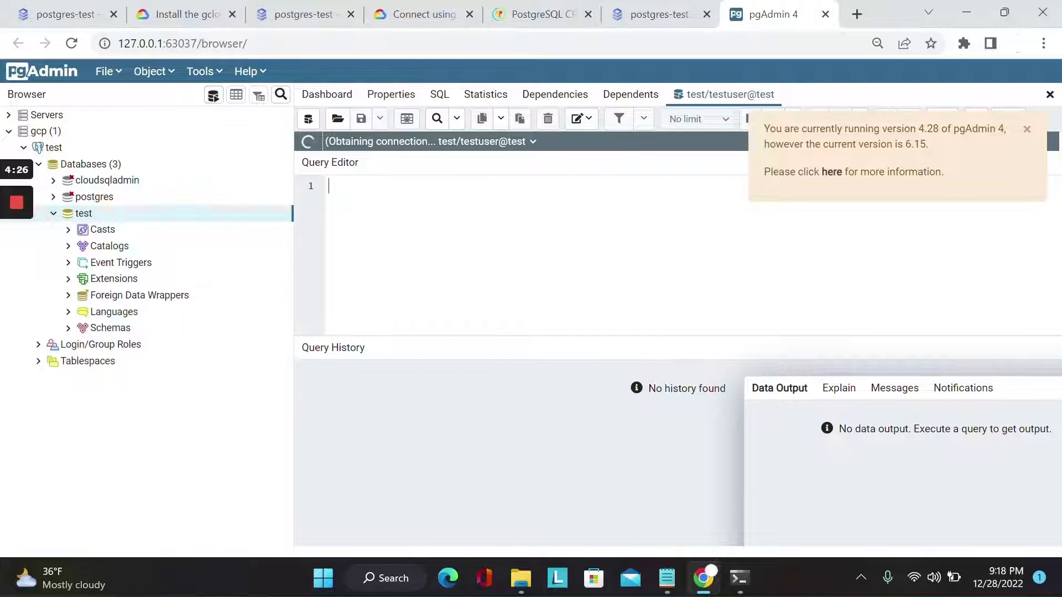
mouse_move(32, 262)
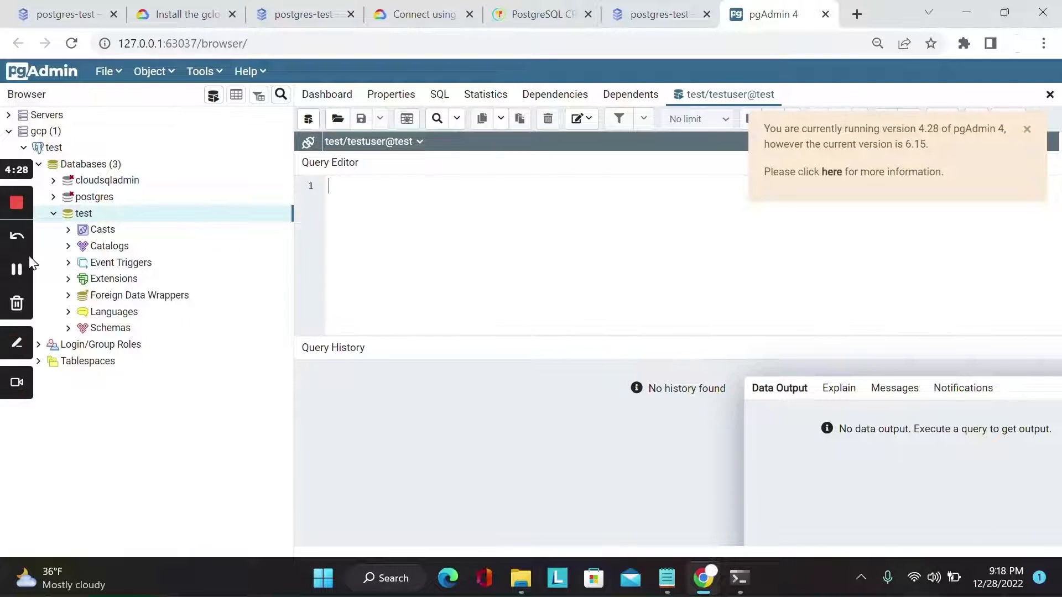
left_click(16, 269)
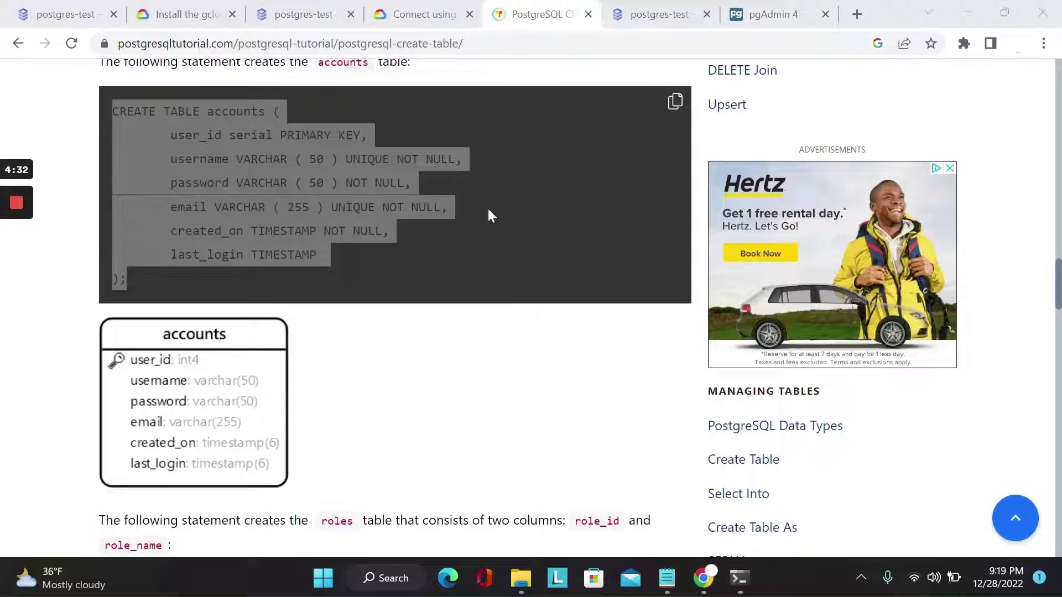
Copy the CREATE TABLE accounts statement from the PostgreSQL tutorial page into the query editor and run it
left_click(675, 106)
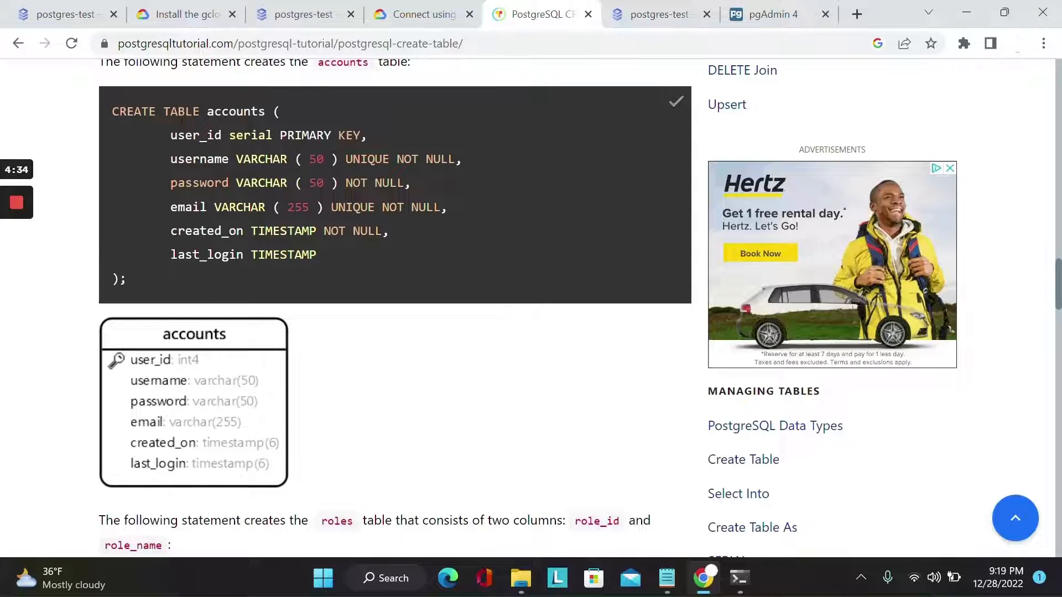
left_click(736, 13)
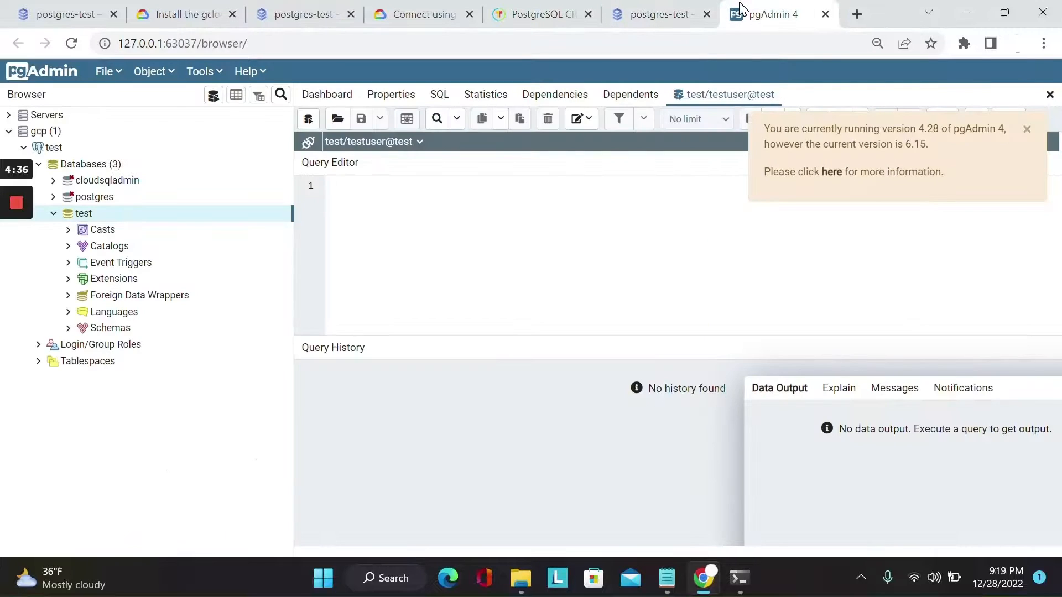
key("ctrl+v")
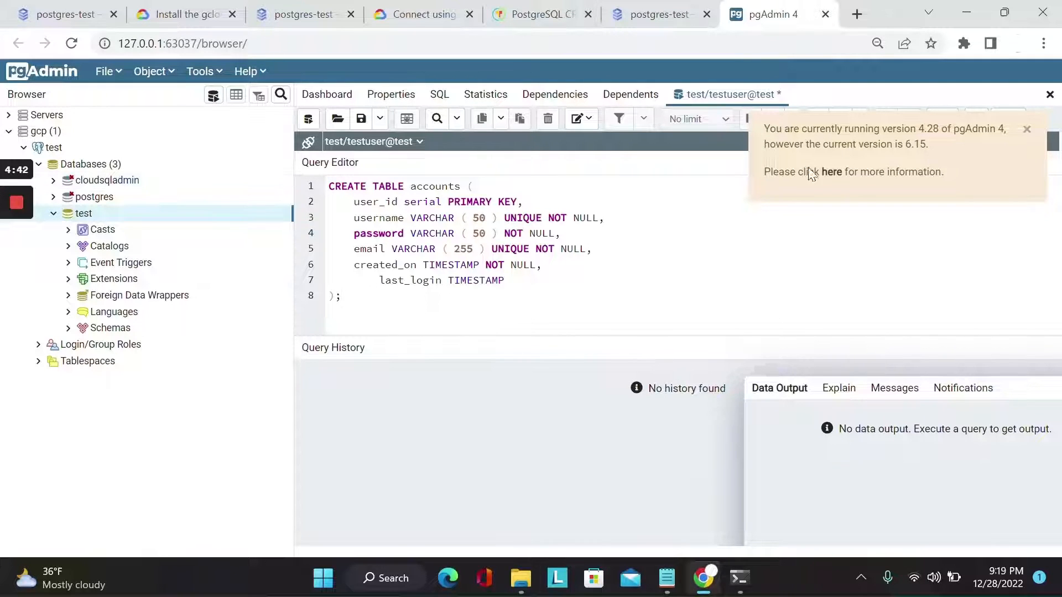
left_click(1027, 129)
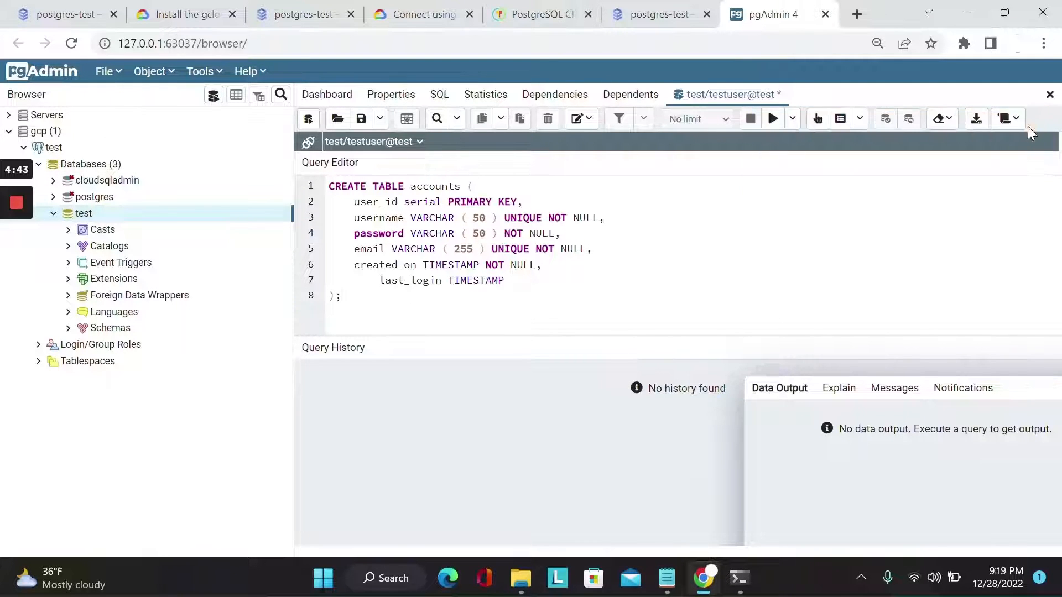
left_click(773, 120)
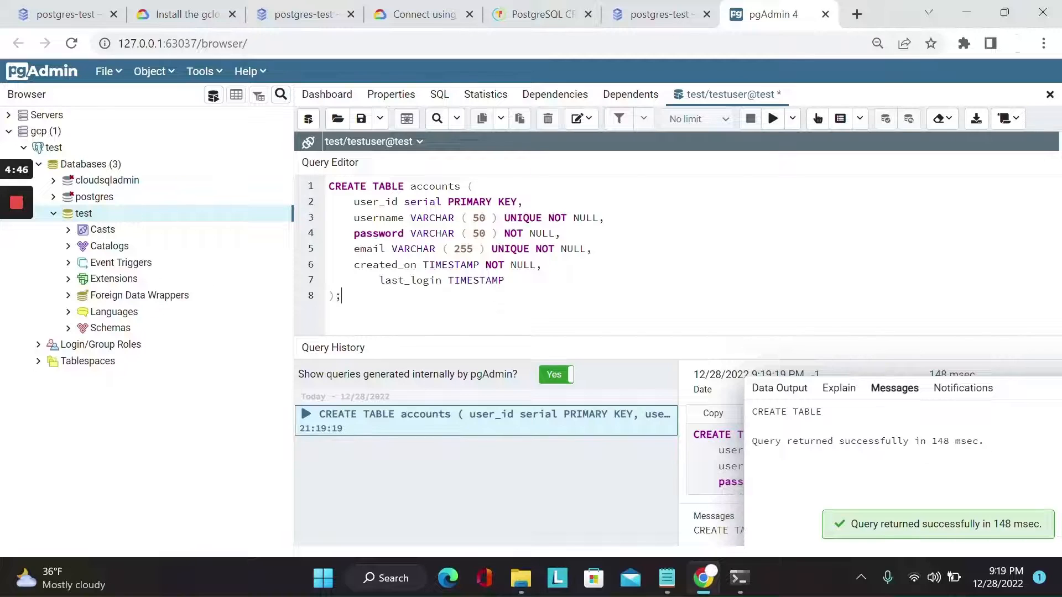
mouse_move(27, 201)
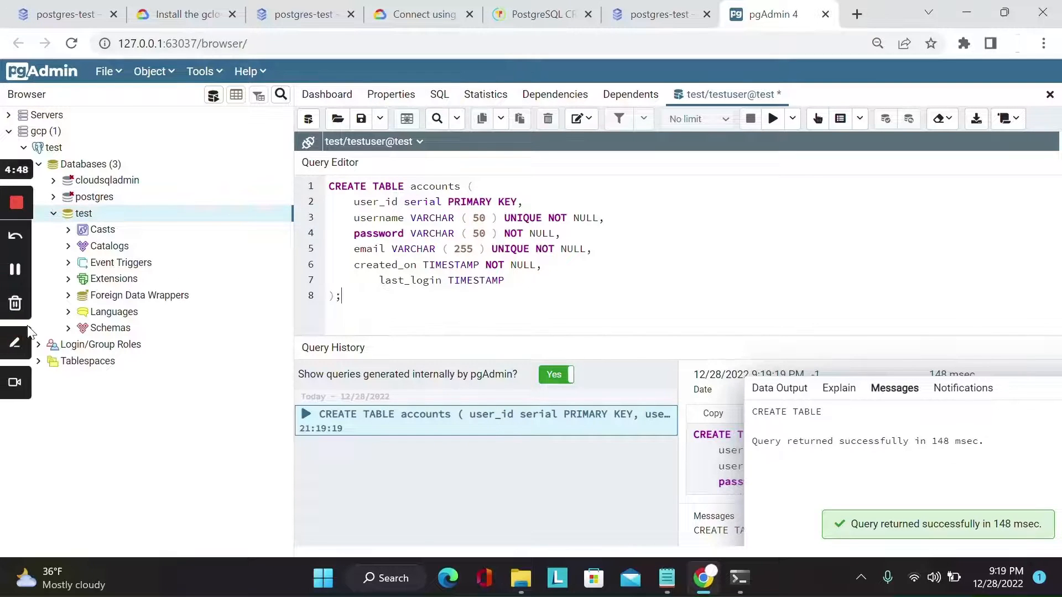